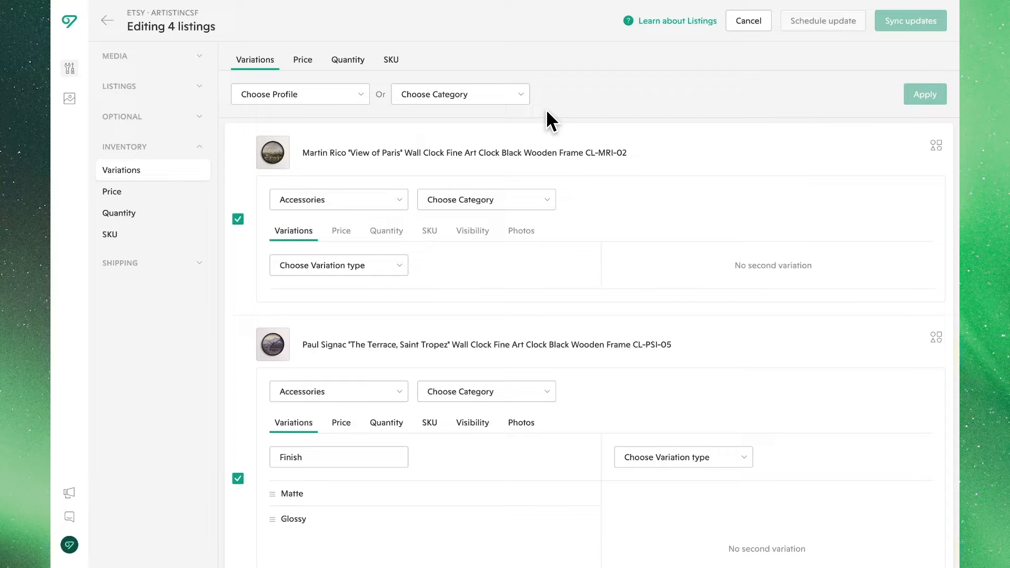
Set the category of all selected listings to Home & Living > Home Decor > Clocks.
left_click(516, 96)
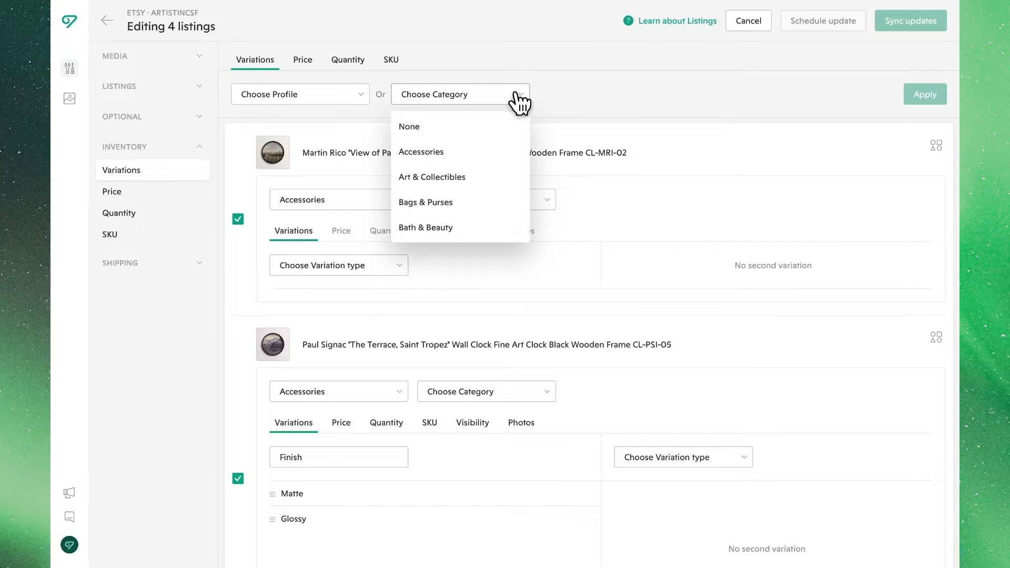
scroll(518, 198, "down", 3)
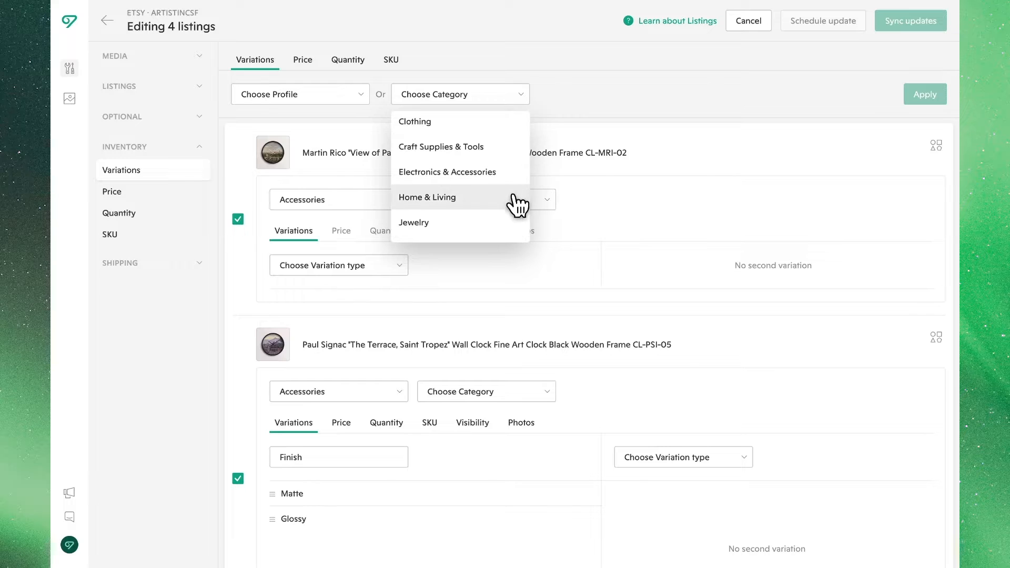
left_click(513, 202)
left_click(638, 97)
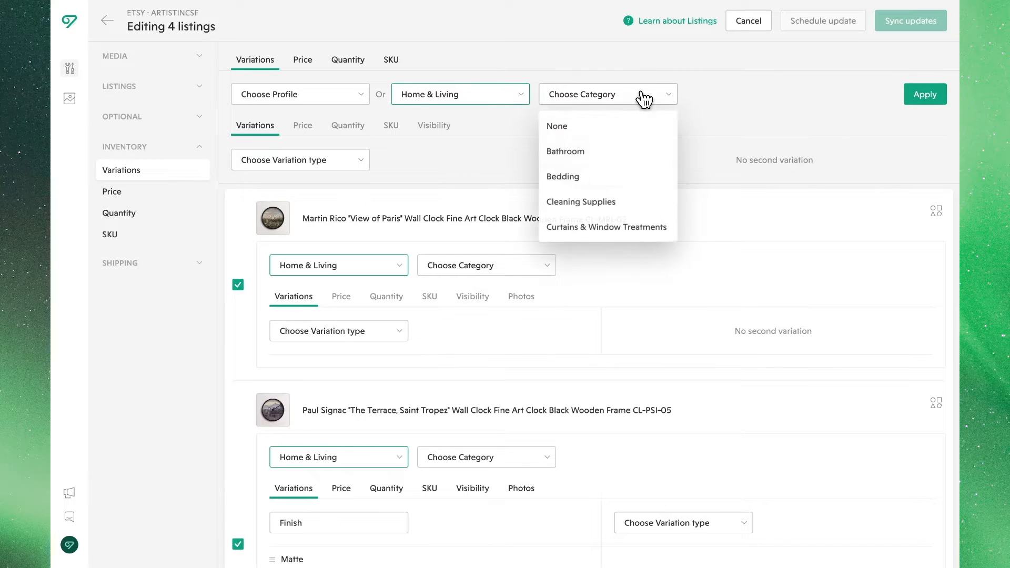
scroll(642, 176, "down", 4)
left_click(642, 168)
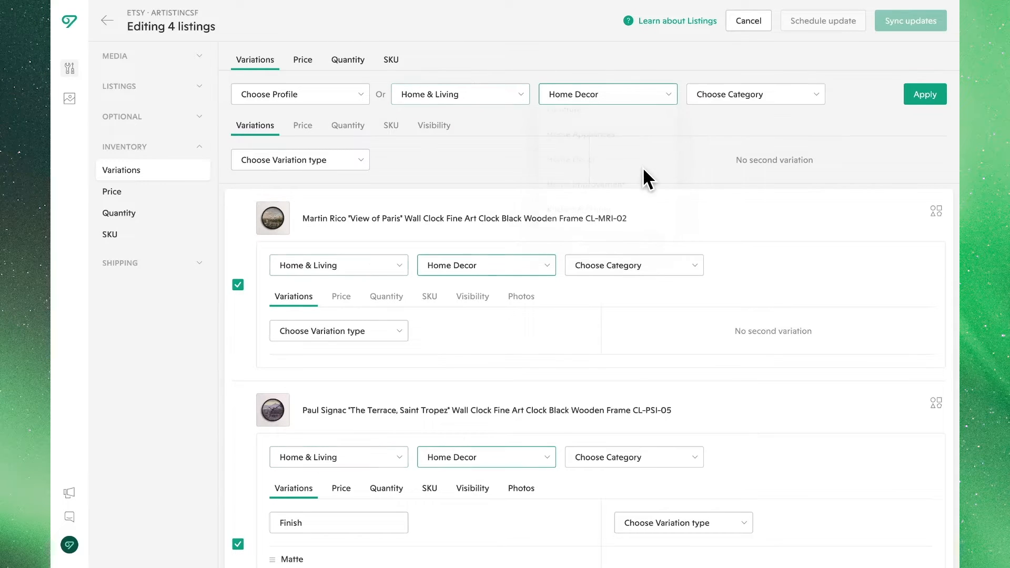
left_click(798, 97)
scroll(782, 191, "down", 3)
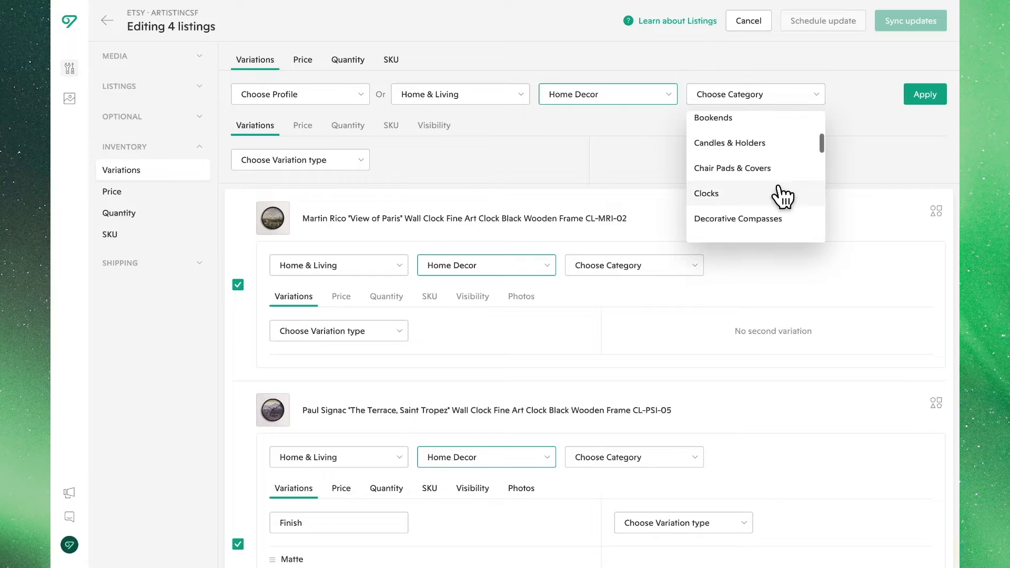
left_click(779, 197)
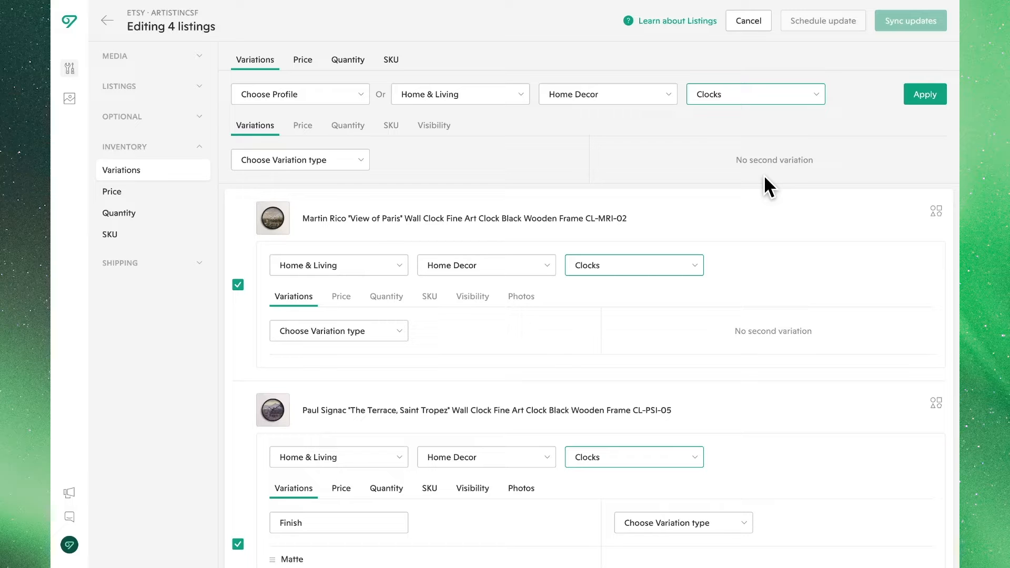
Set the first bulk variation type to Size with the Inches scale.
left_click(350, 167)
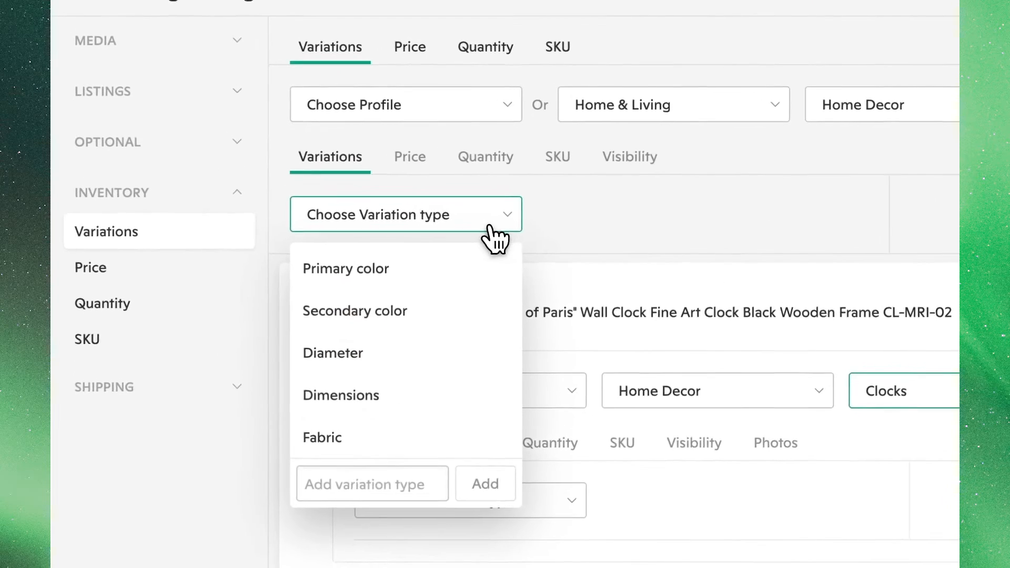
scroll(506, 396, "down", 5)
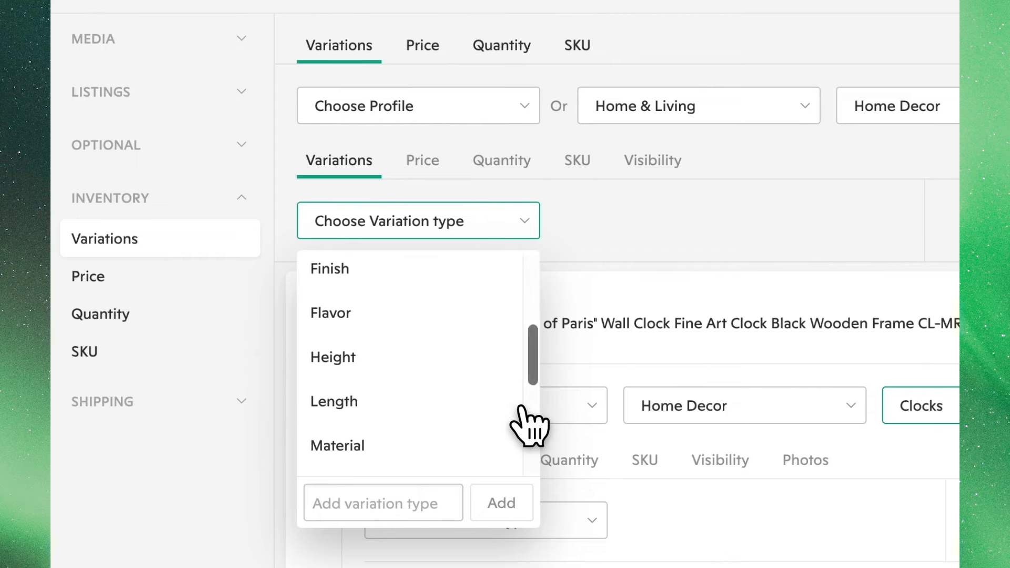
scroll(519, 417, "down", 3)
left_click(480, 399)
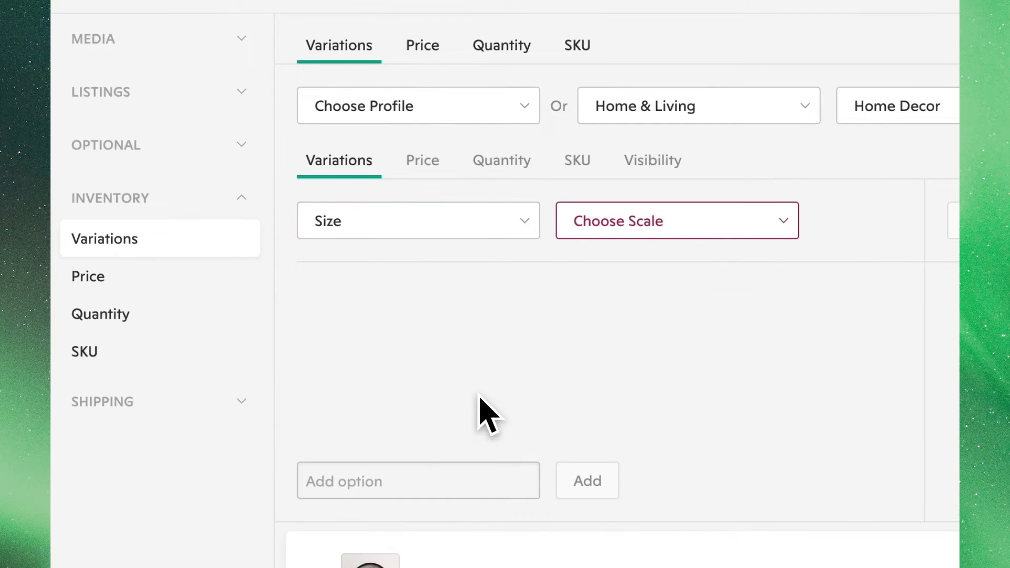
left_click(705, 224)
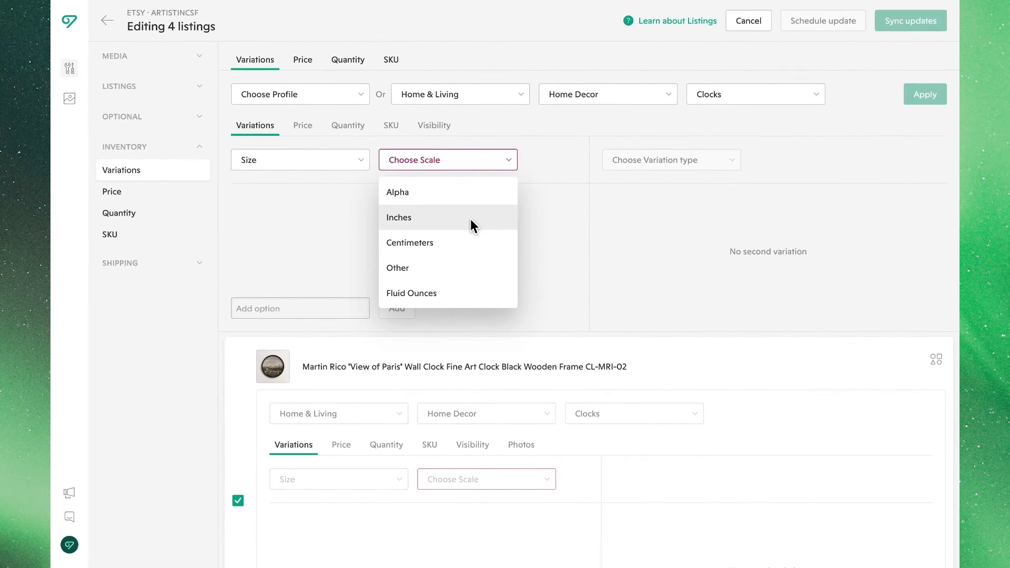
left_click(470, 218)
Add the size options 12, 16 and 20 inches to the Size variation.
left_click(327, 306)
type("12")
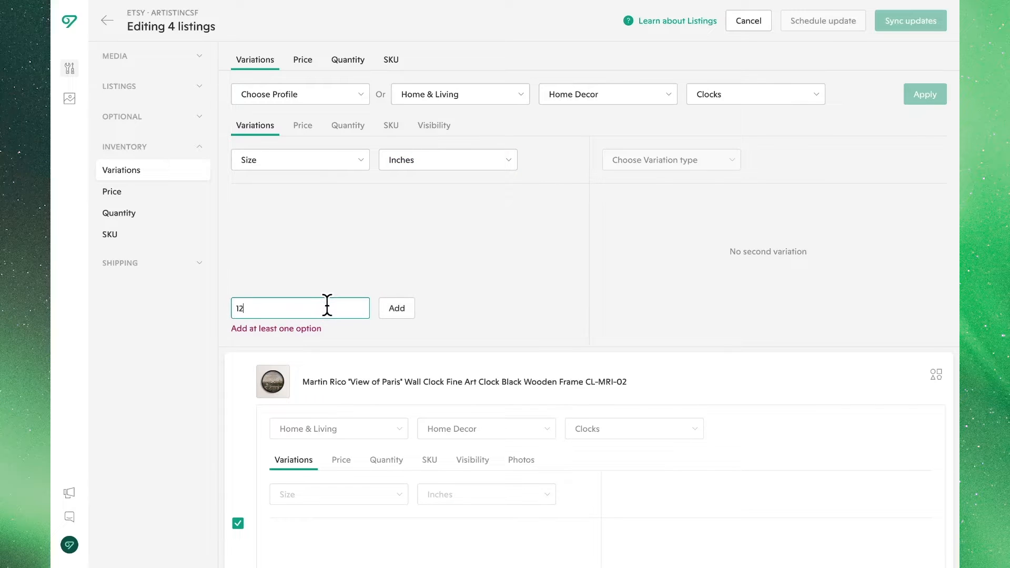
key("Return")
type("16")
key("Return")
type("20")
key("Return")
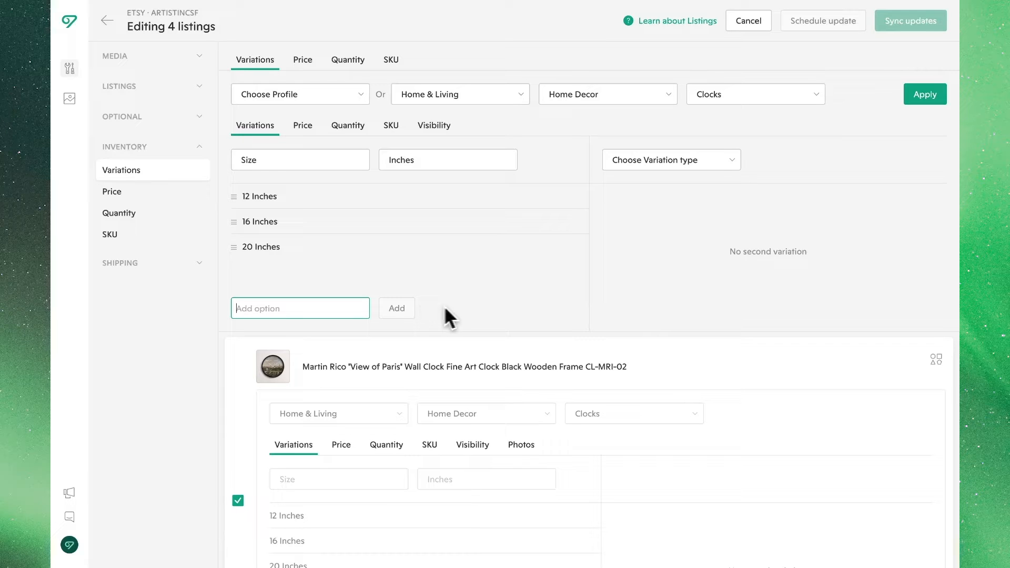
Create a custom second variation type named Clock Numbers.
left_click(718, 160)
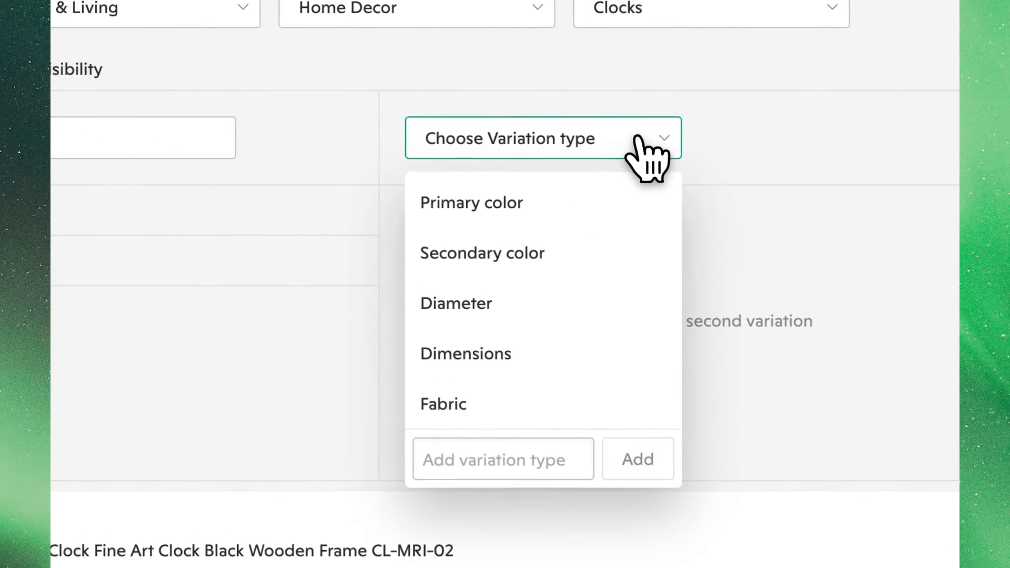
left_click(511, 459)
type("Clock Numbers")
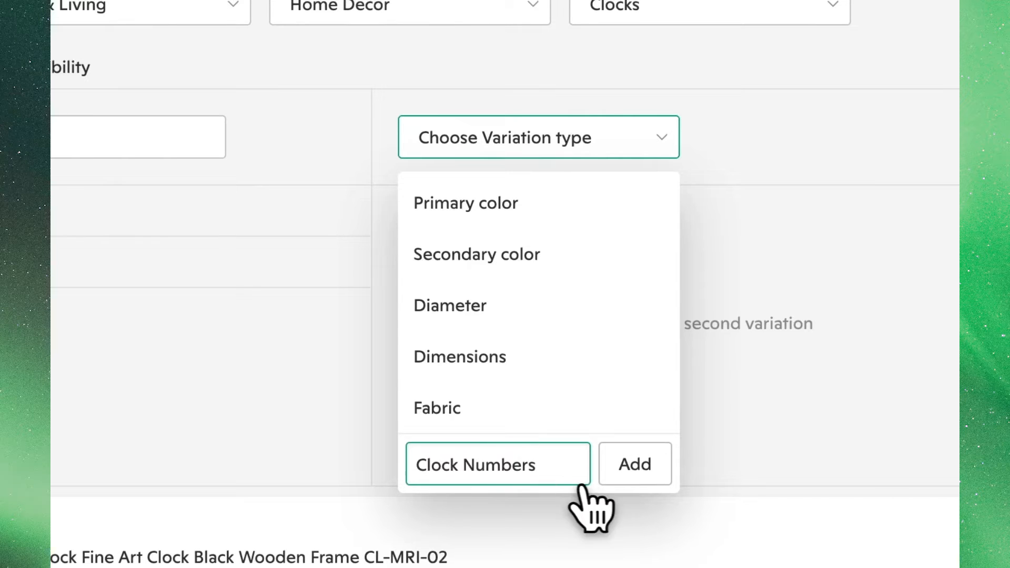
left_click(631, 478)
Add the options Numbers and Roman Numerals to the Clock Numbers variation.
type("Numbers")
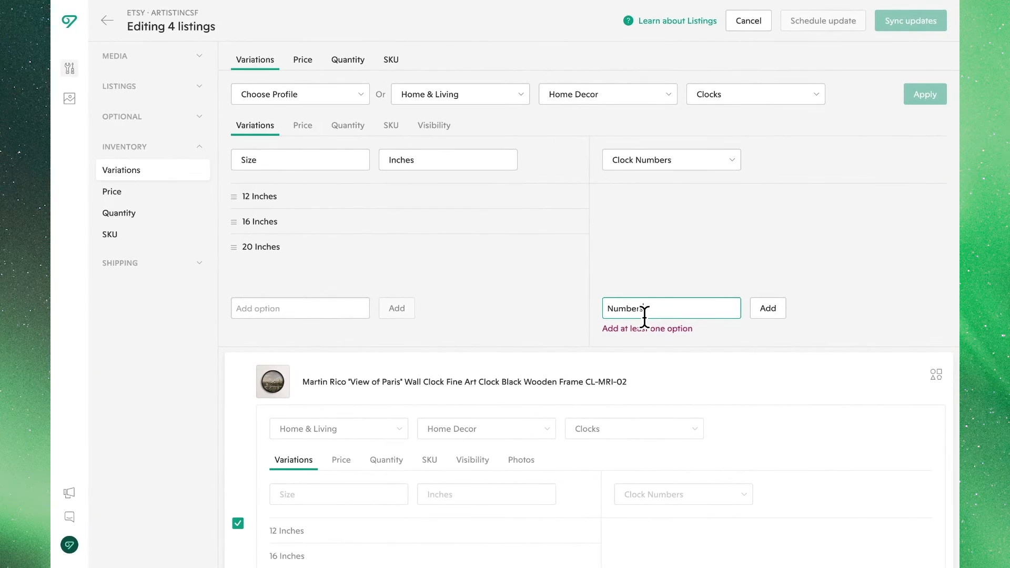
left_click(751, 311)
left_click(656, 309)
type("Roman Numerals")
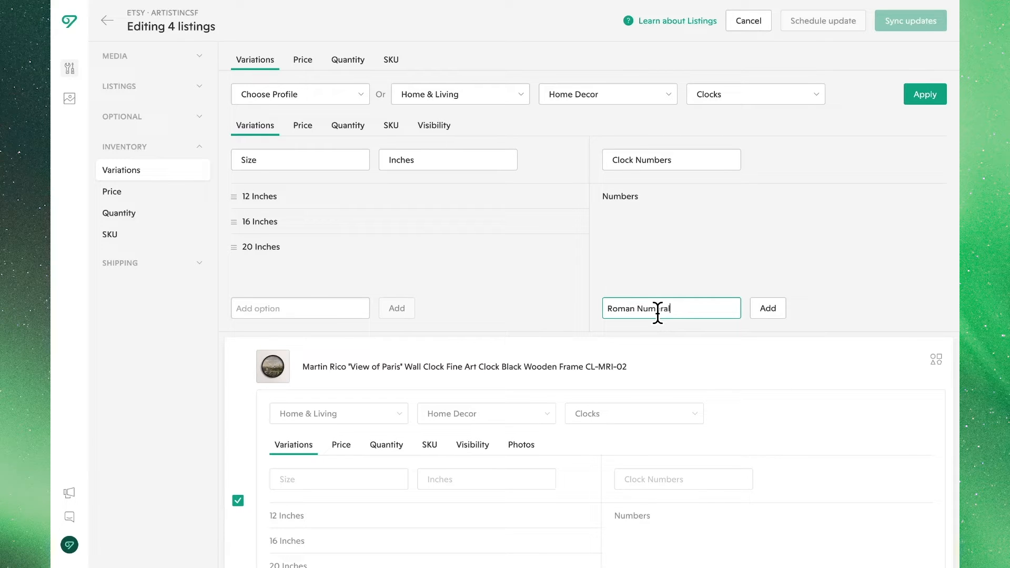
key("Return")
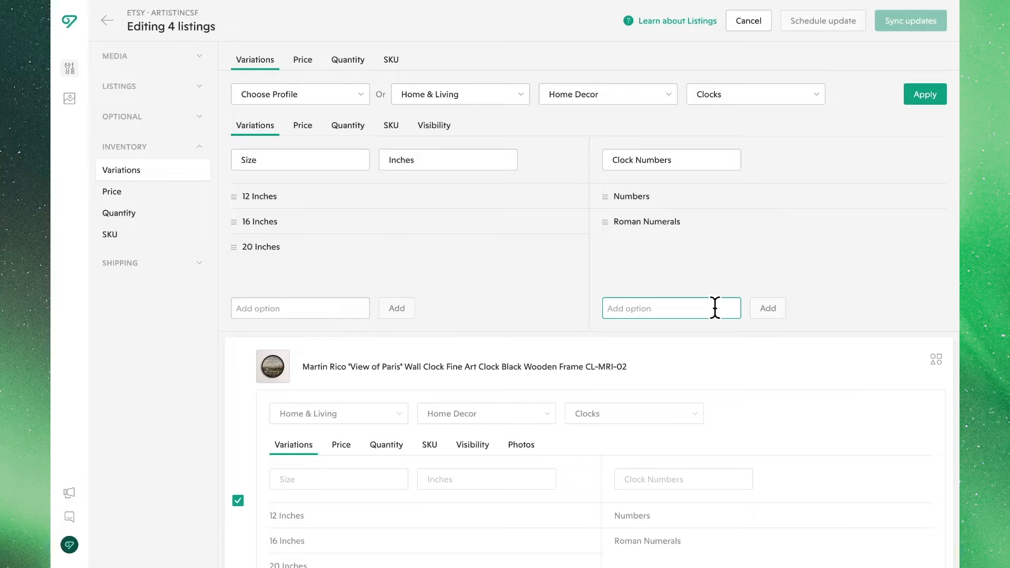
Enable individual prices by size and set 12 inches to 30, 16 inches to 40 and 20 inches to 50.
left_click(306, 127)
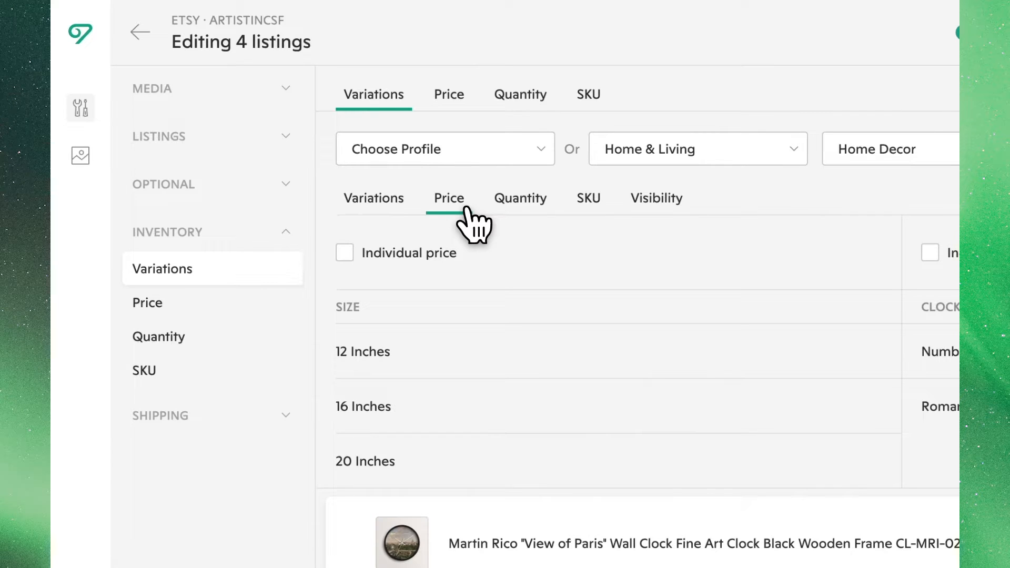
left_click(346, 257)
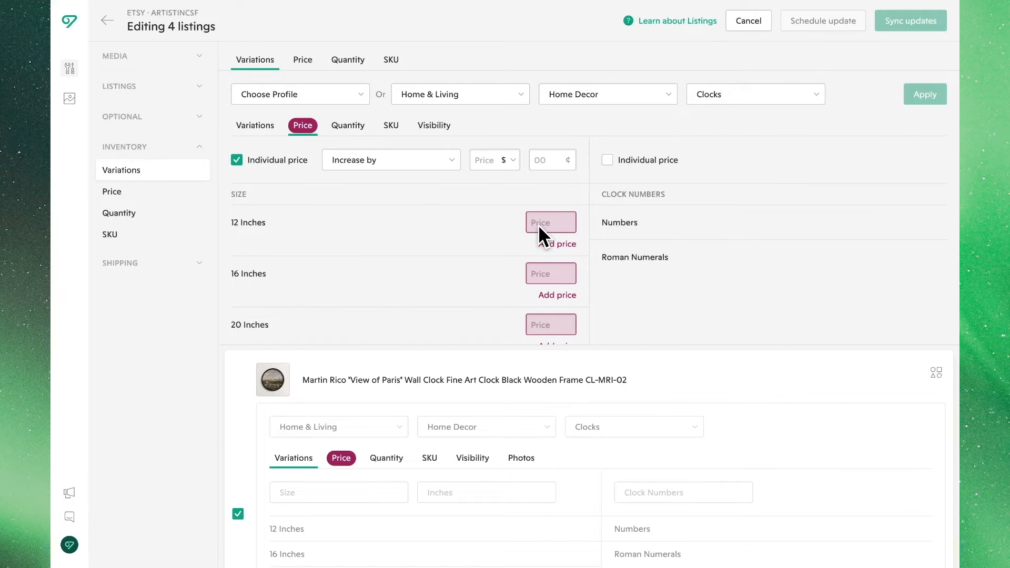
type("30")
left_click(541, 257)
type("40")
left_click(544, 290)
type("50")
left_click(585, 302)
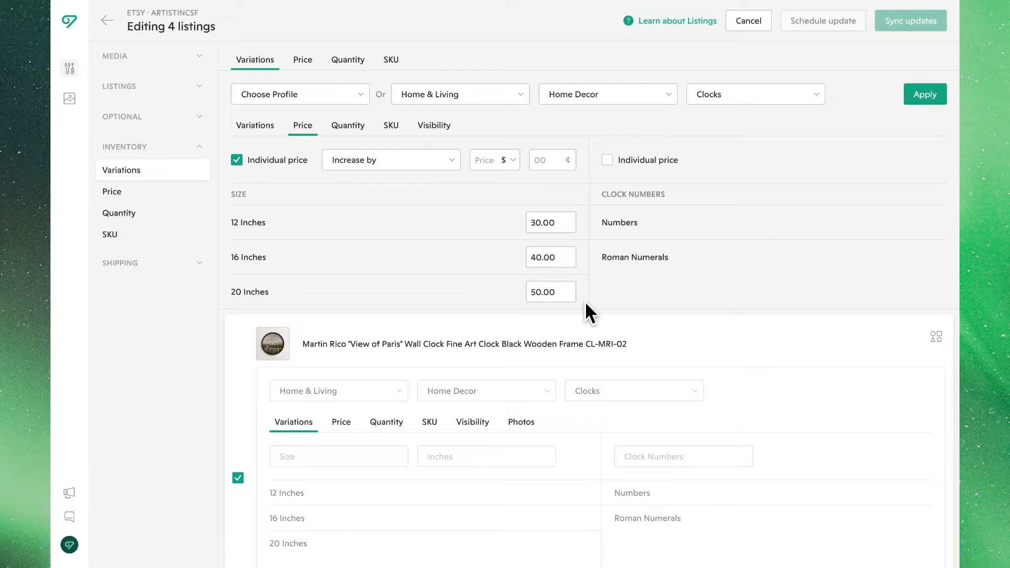
Increase all the individual size prices by $5 in one bulk adjustment.
left_click(451, 161)
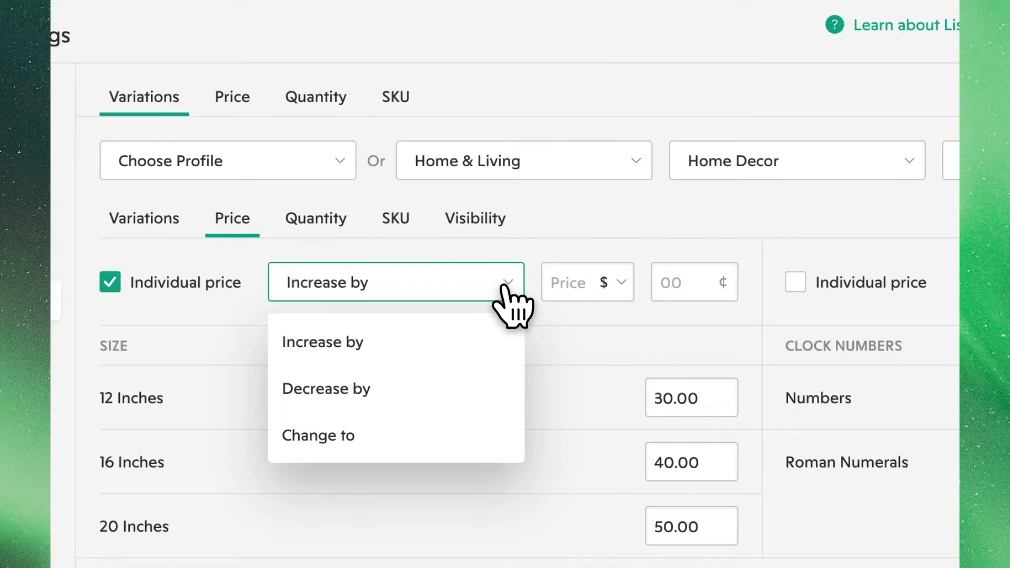
left_click(507, 341)
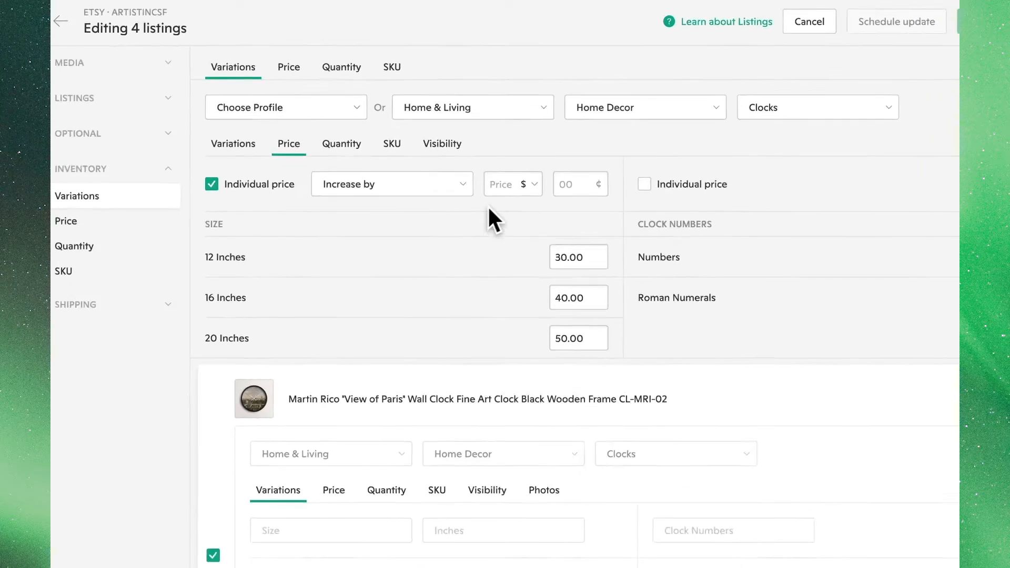
left_click(504, 189)
type("5")
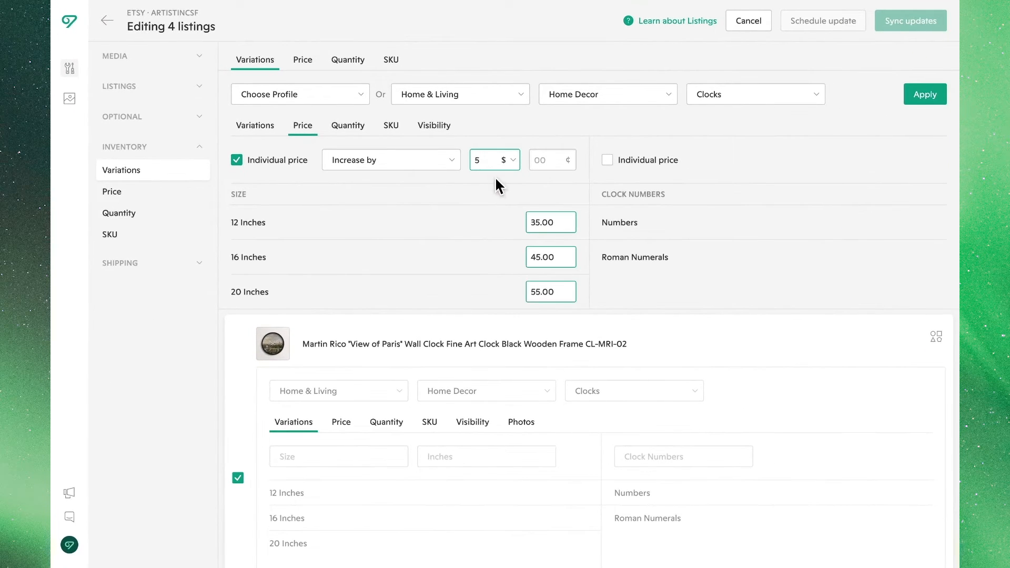
left_click(495, 178)
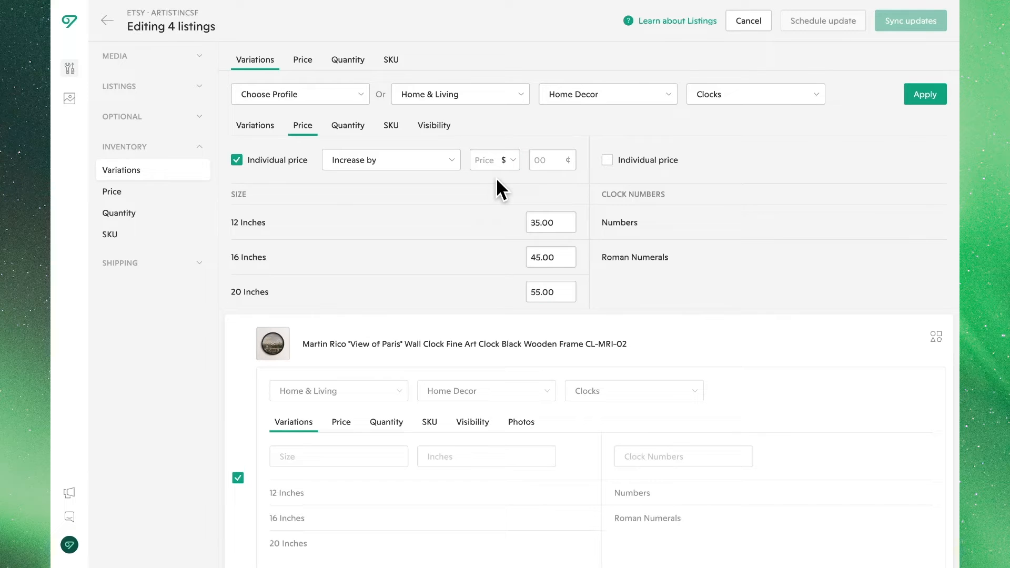
left_click(607, 160)
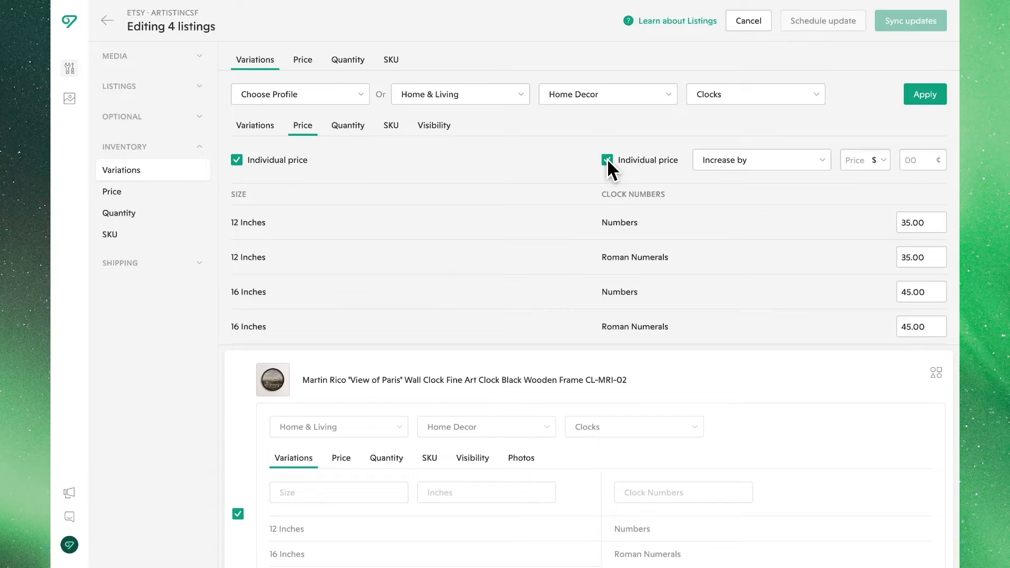
scroll(582, 225, "down", 3)
scroll(581, 226, "up", 3)
left_click(606, 159)
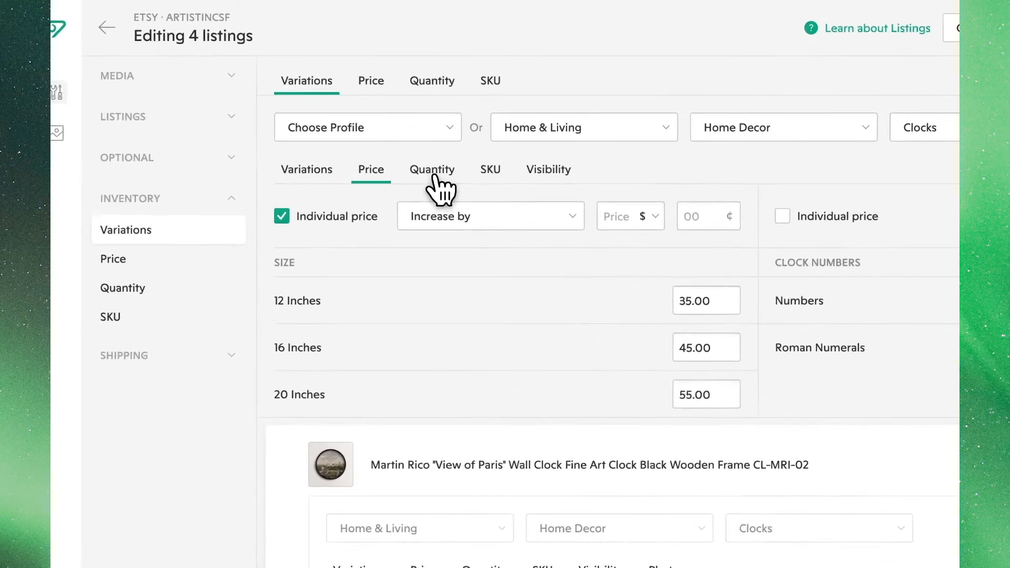
Enable individual quantities by size and set 12 inches to 300, 16 inches to 400 and 20 inches to 500.
left_click(433, 173)
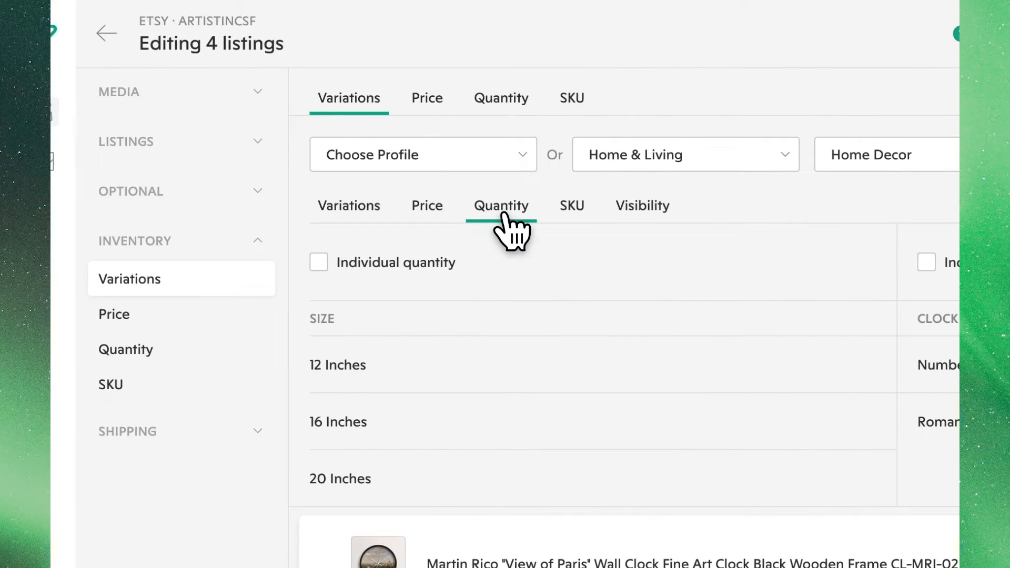
left_click(320, 265)
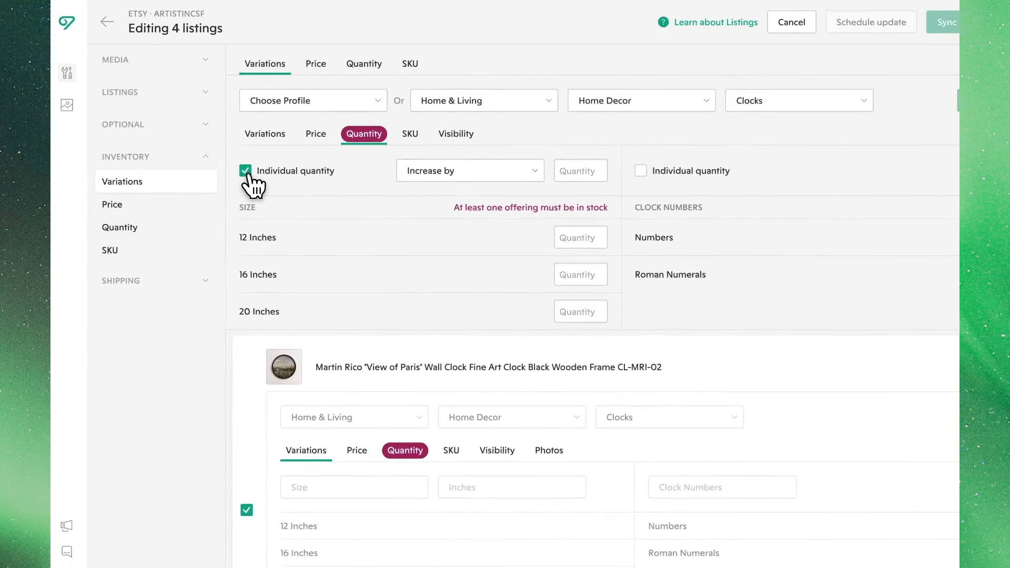
left_click(536, 220)
type("500")
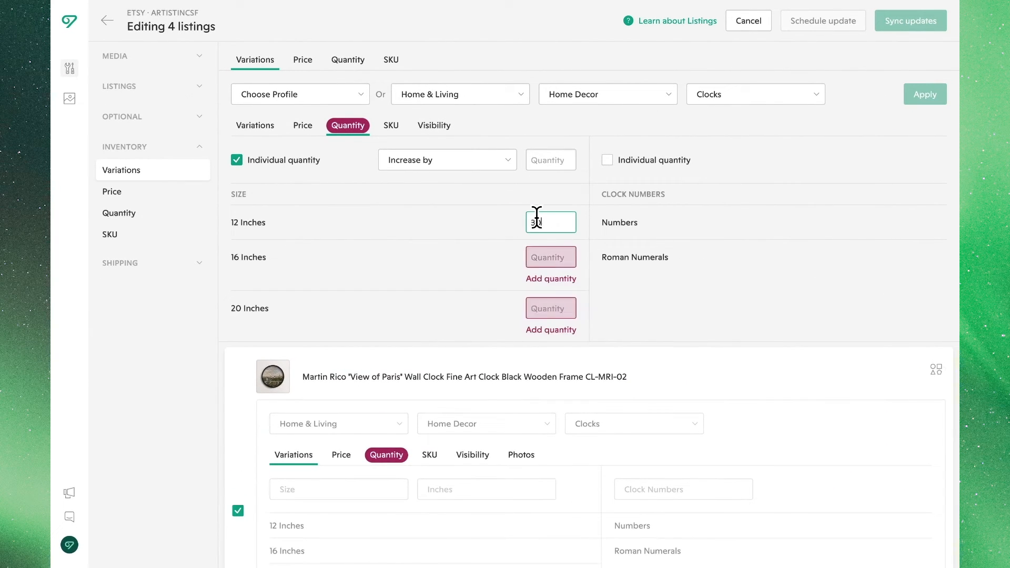
left_click(546, 257)
type("400")
left_click(547, 291)
type("500")
left_click(518, 305)
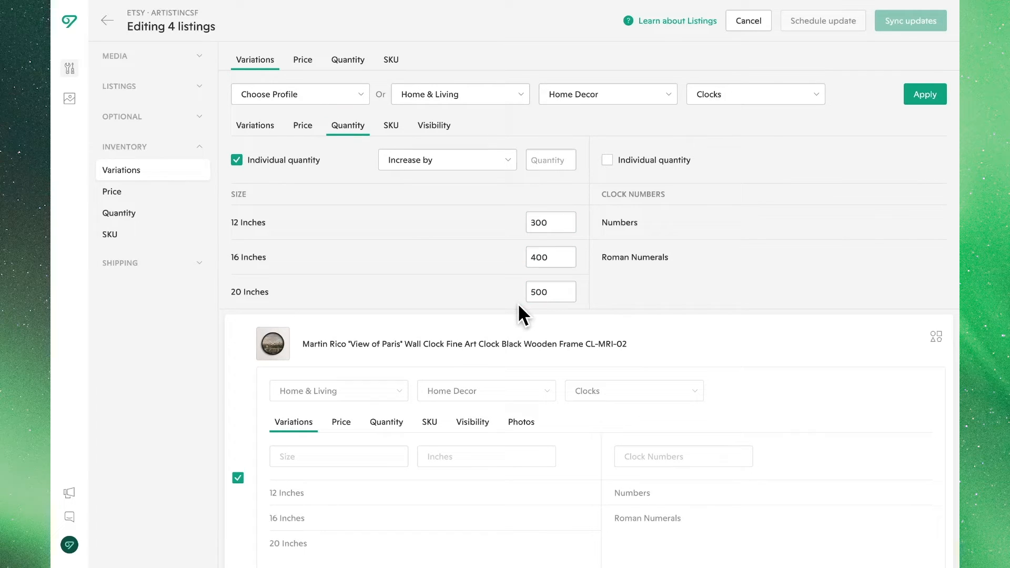
Enable individual quantities for the Clock Numbers variation too and review the quantities for each combination.
left_click(504, 160)
left_click(503, 160)
left_click(606, 160)
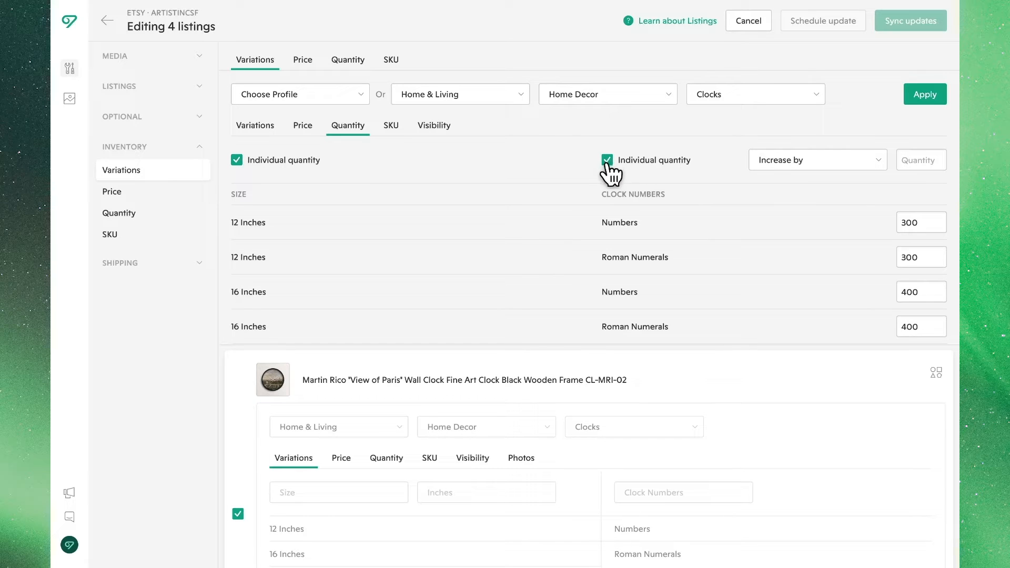
scroll(570, 211, "down", 2)
scroll(571, 213, "up", 2)
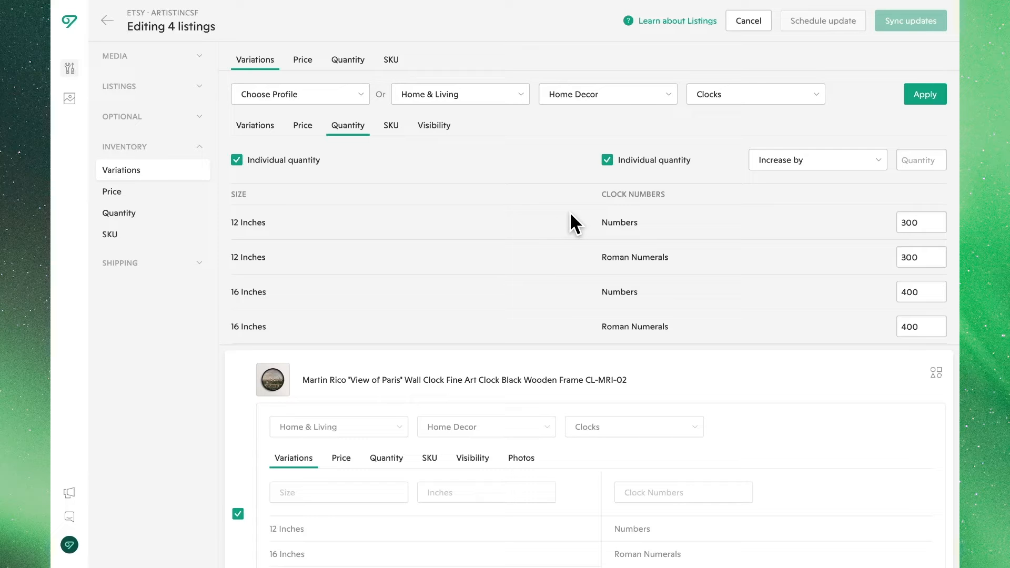
Enable individual SKUs for both variations and change every combination's SKU to WALL-CLOCK.
left_click(390, 125)
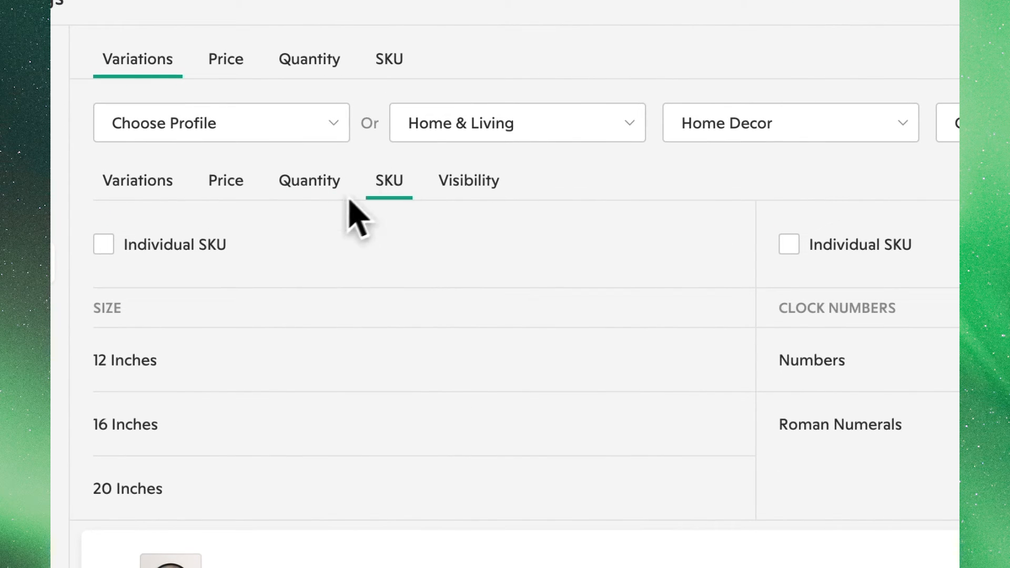
left_click(102, 244)
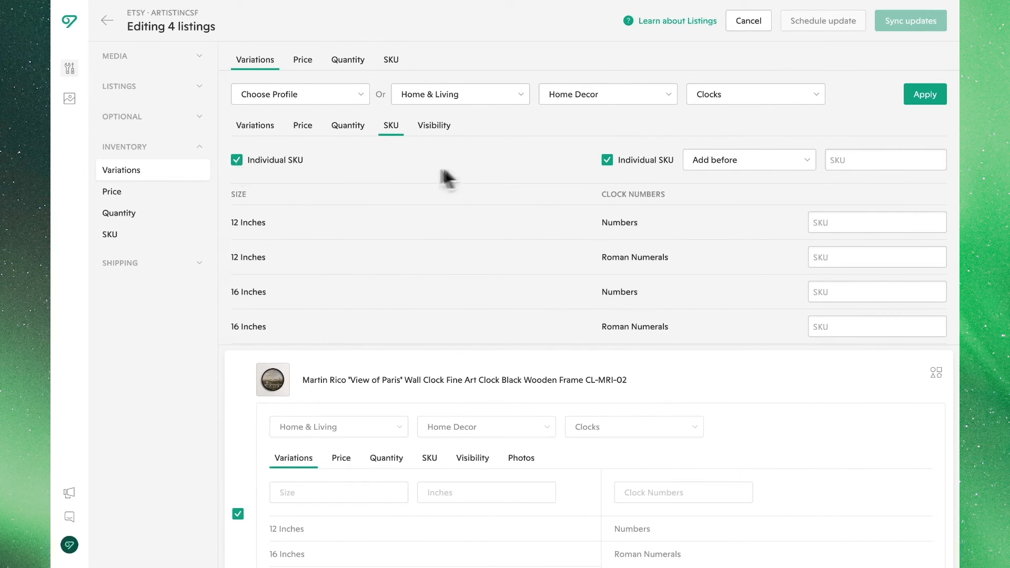
left_click(792, 164)
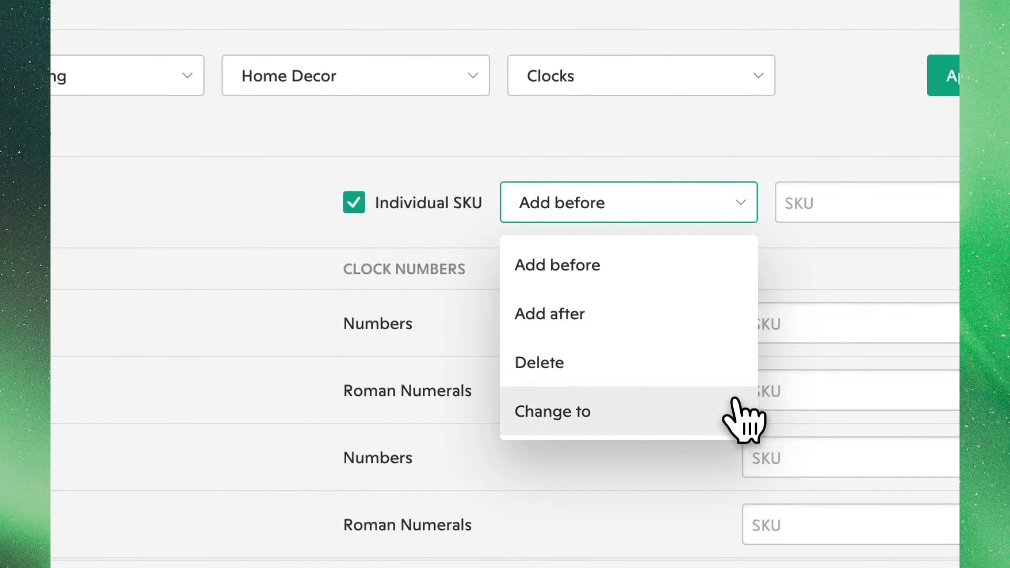
left_click(736, 415)
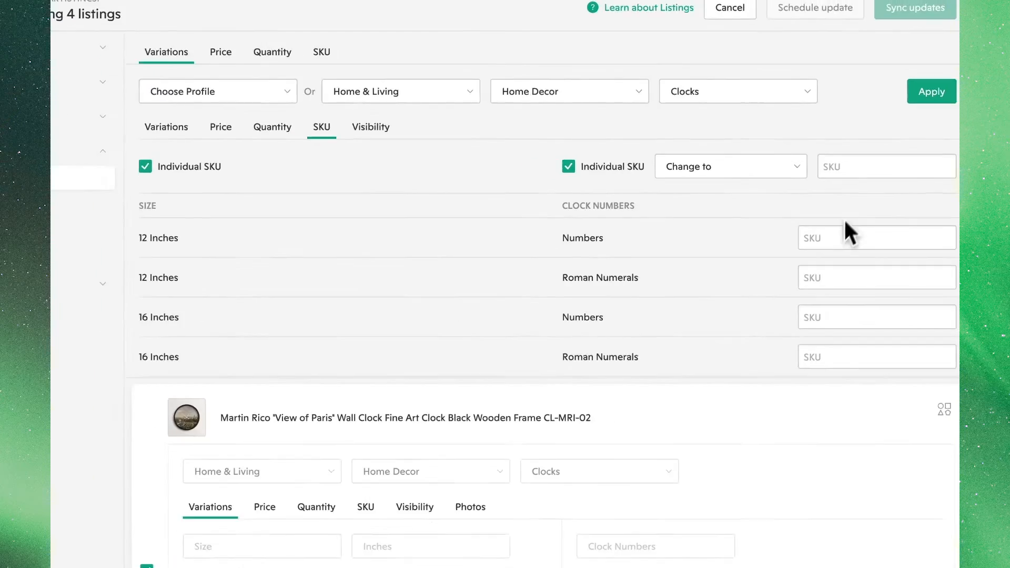
left_click(856, 160)
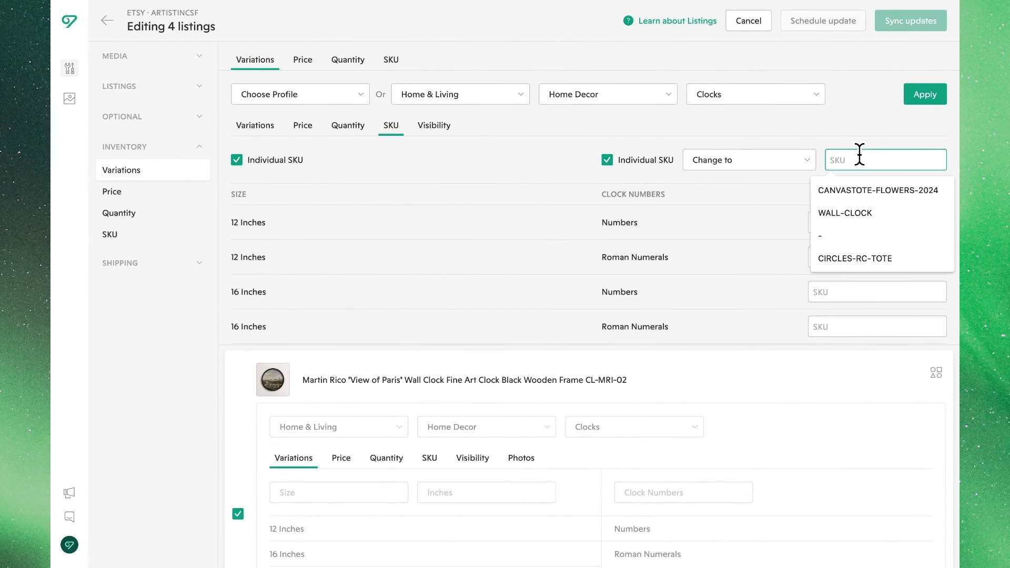
type("WALL-CLOCK")
left_click(874, 175)
Set the 12-inch SKUs to WALL-CLOCK-12N for Numbers and WALL-CLOCK-12R for Roman Numerals.
left_click(880, 222)
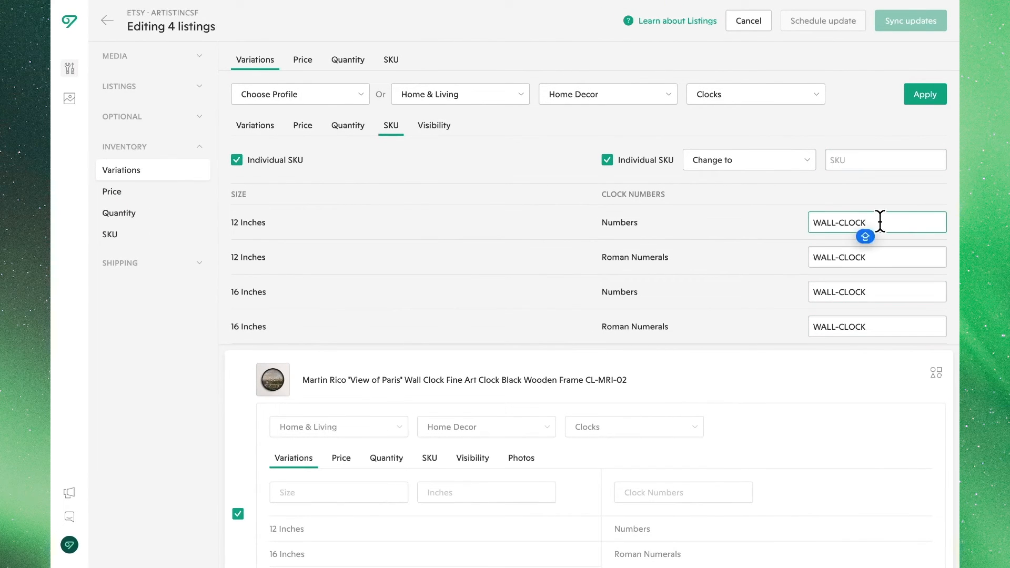
type("-12N")
left_click(898, 256)
type("12R")
left_click(863, 257)
type("-")
Set the 16-inch SKUs to WALL-CLOCK-16N for Numbers and WALL-CLOCK-16R for Roman Numerals.
left_click(873, 290)
type("-16N")
left_click(881, 326)
type("-16R")
Set the 20-inch SKUs to WALL-CLOCK-20N for Numbers and WALL-CLOCK-20R for Roman Numerals.
scroll(881, 323, "down", 2)
left_click(883, 296)
type("-=-")
type("20N")
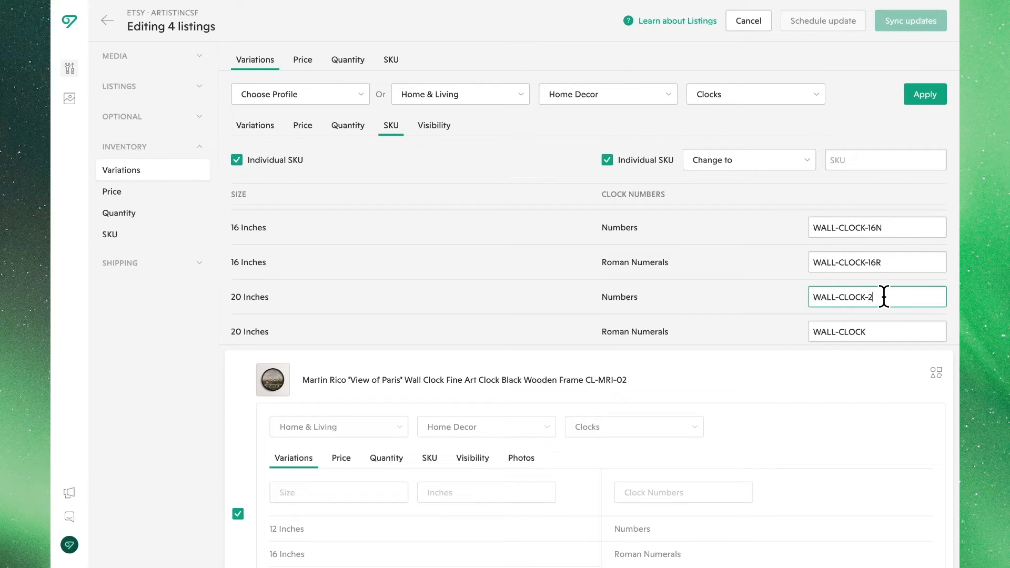
left_click(889, 332)
type("-20R")
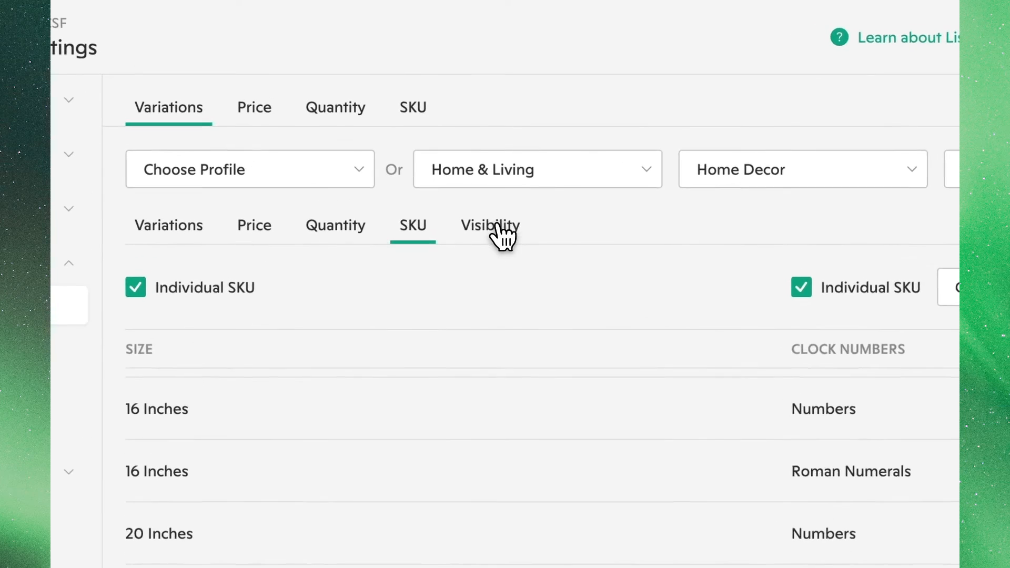
Hide the 16-inch Roman Numerals and 20-inch Numbers combinations and apply the variation settings to all selected listings.
left_click(447, 147)
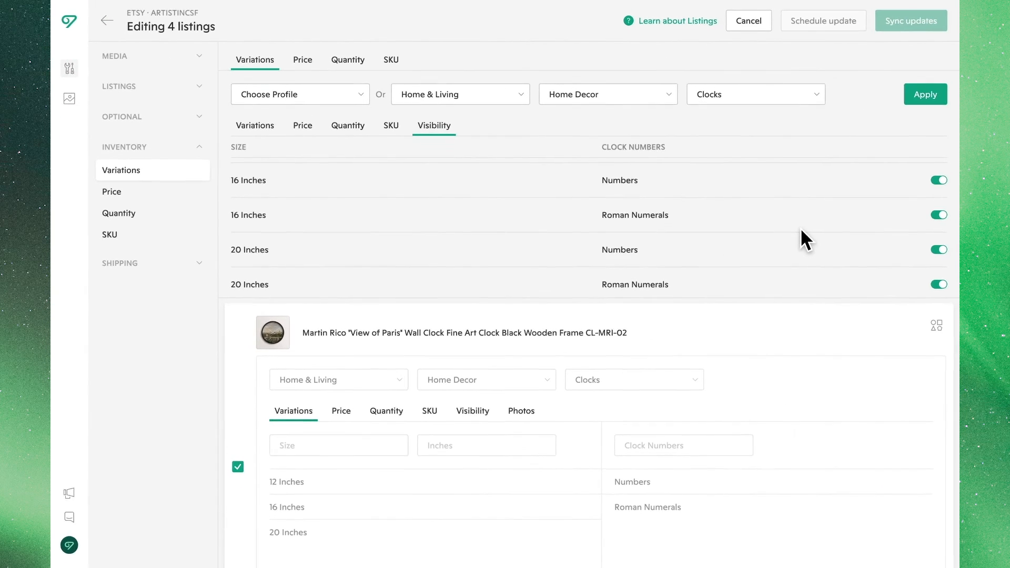
left_click(934, 215)
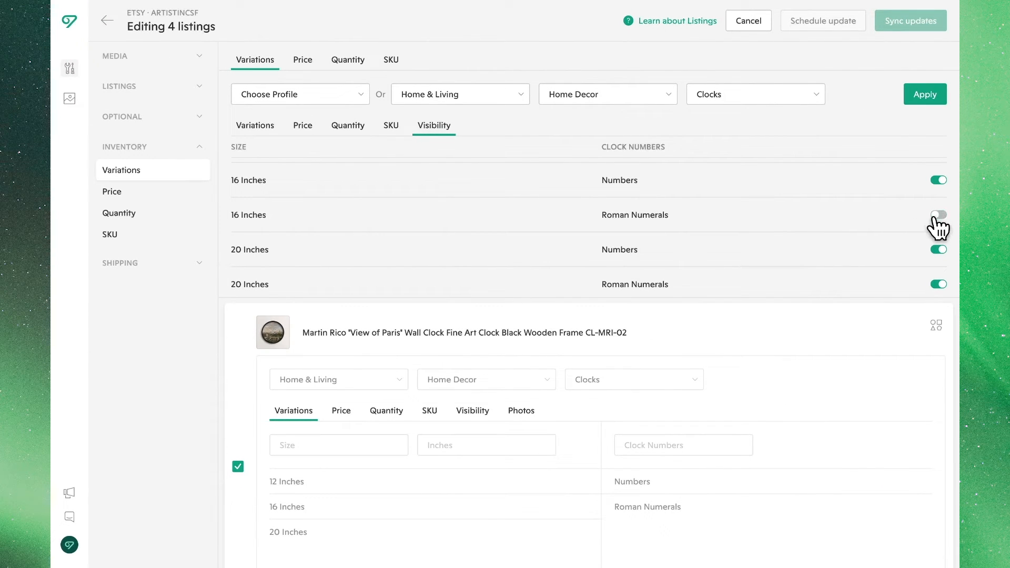
left_click(939, 250)
left_click(927, 96)
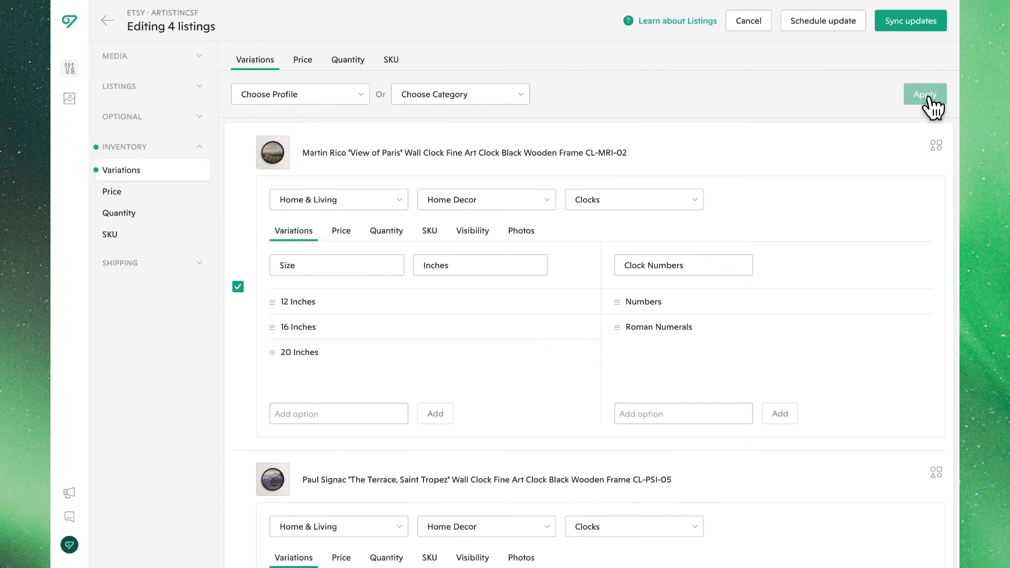
Check the applied variations across the listings and add a 24-inch size option to the "View of Paris" clock listing.
scroll(853, 224, "down", 6)
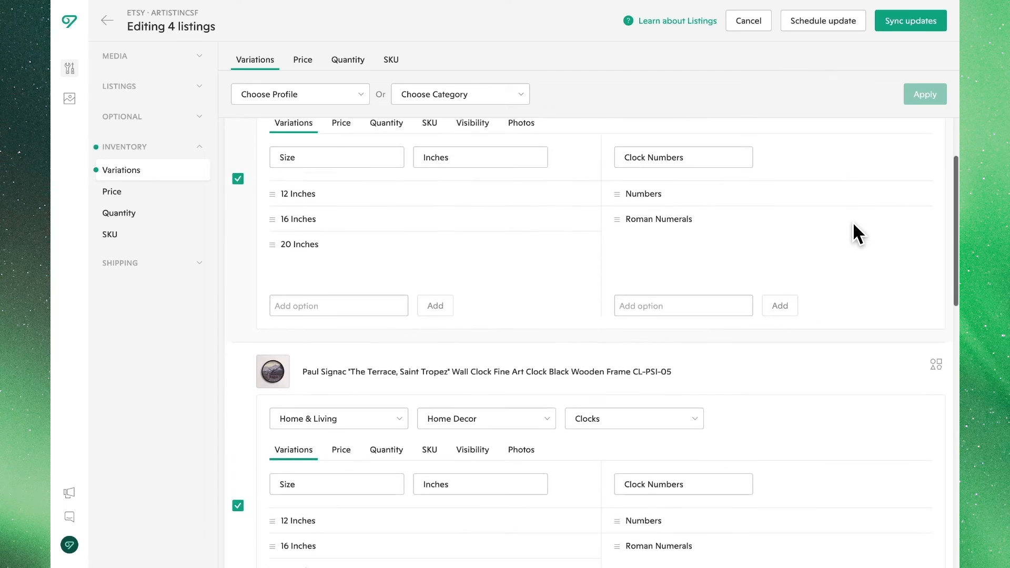
scroll(853, 224, "down", 3)
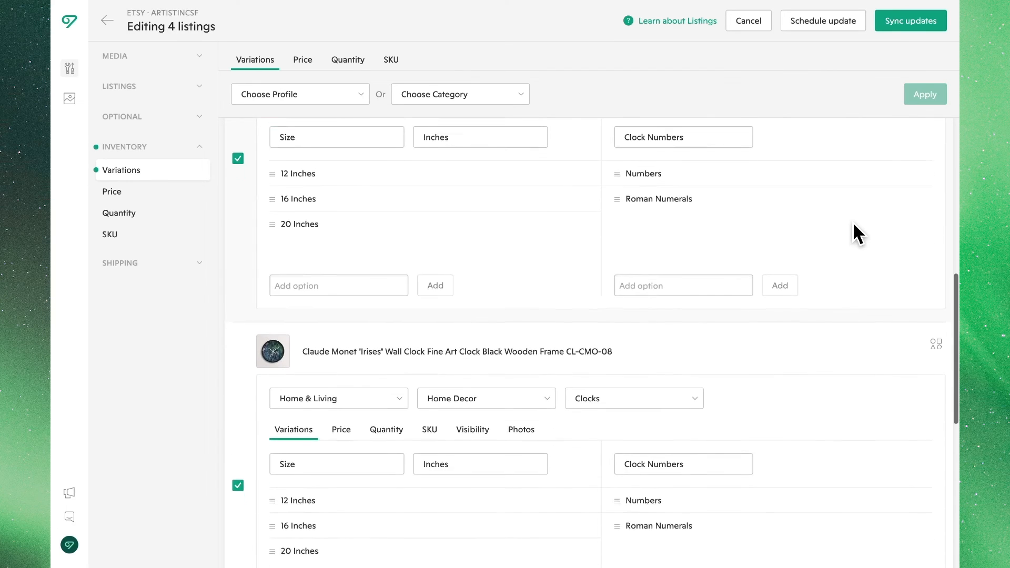
scroll(853, 223, "up", 4)
scroll(853, 223, "up", 4)
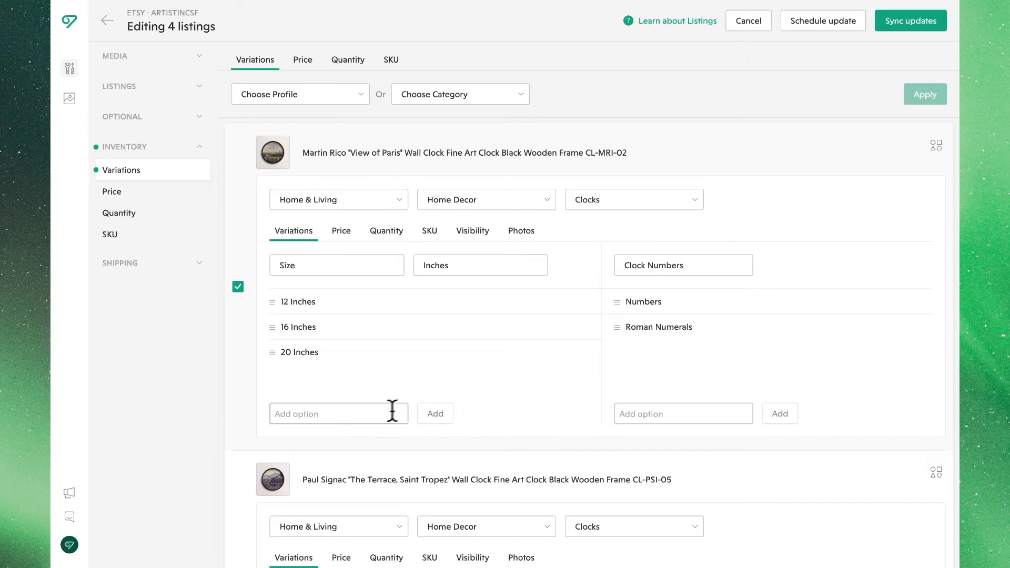
left_click(334, 419)
type("24")
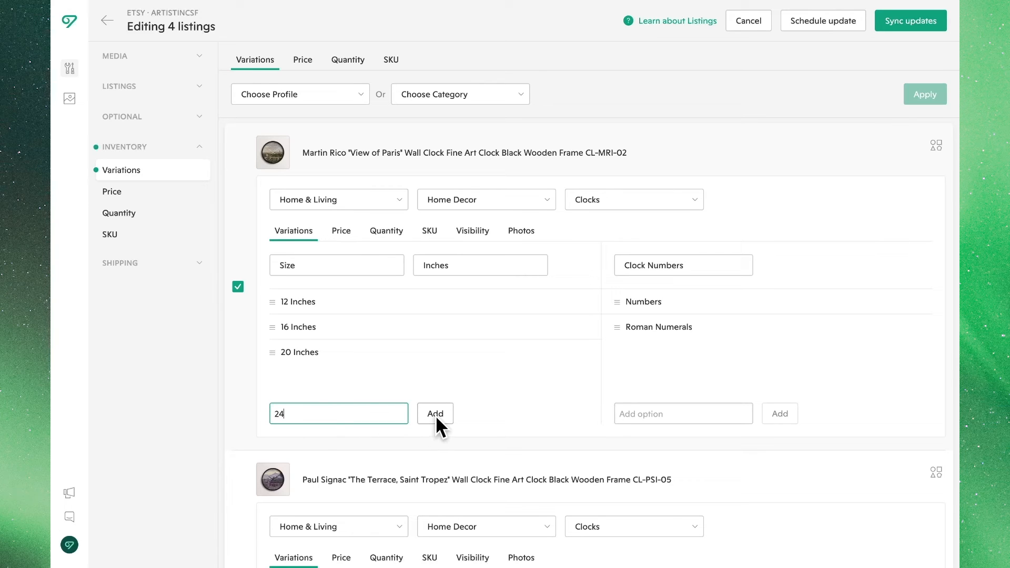
left_click(435, 414)
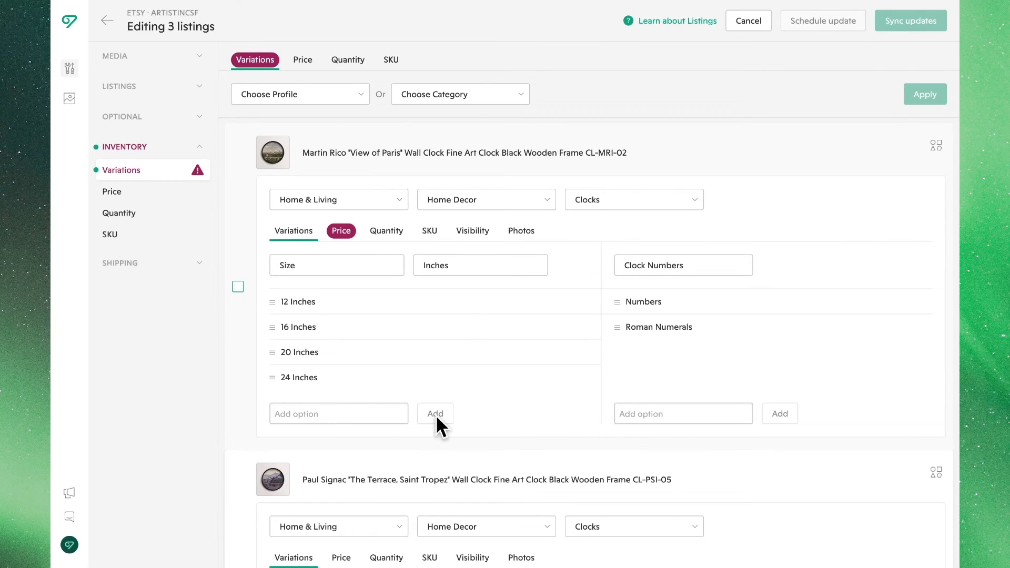
Set the "View of Paris" listing's 24-inch price to 65.00 for both Numbers and Roman Numerals.
left_click(340, 233)
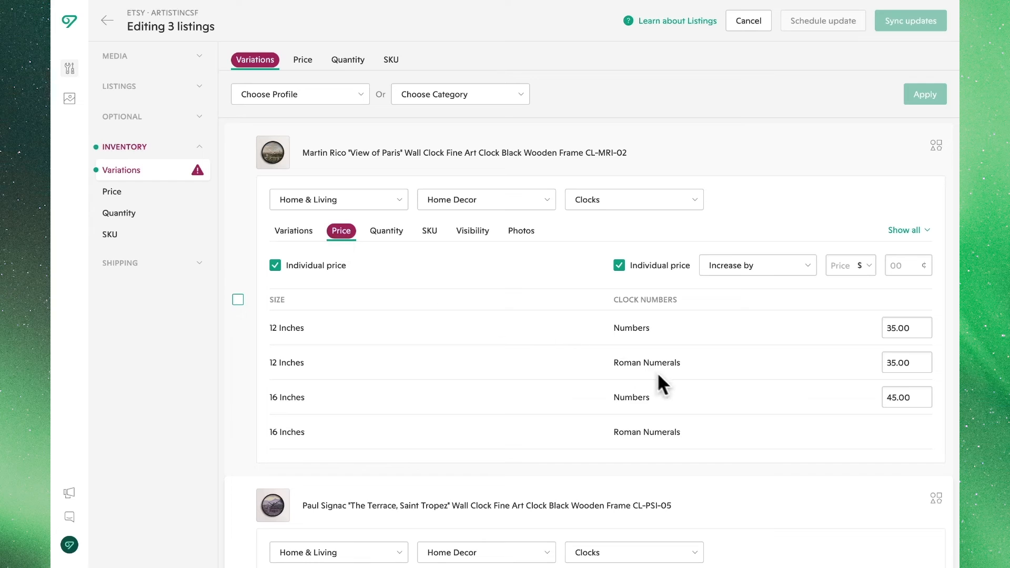
scroll(657, 375, "down", 3)
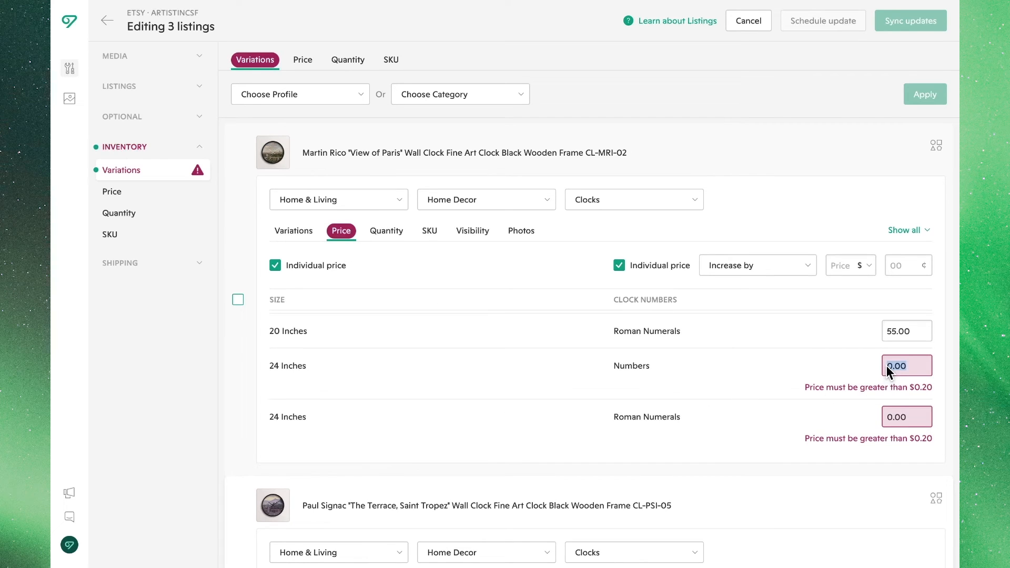
type("65")
left_click(895, 418)
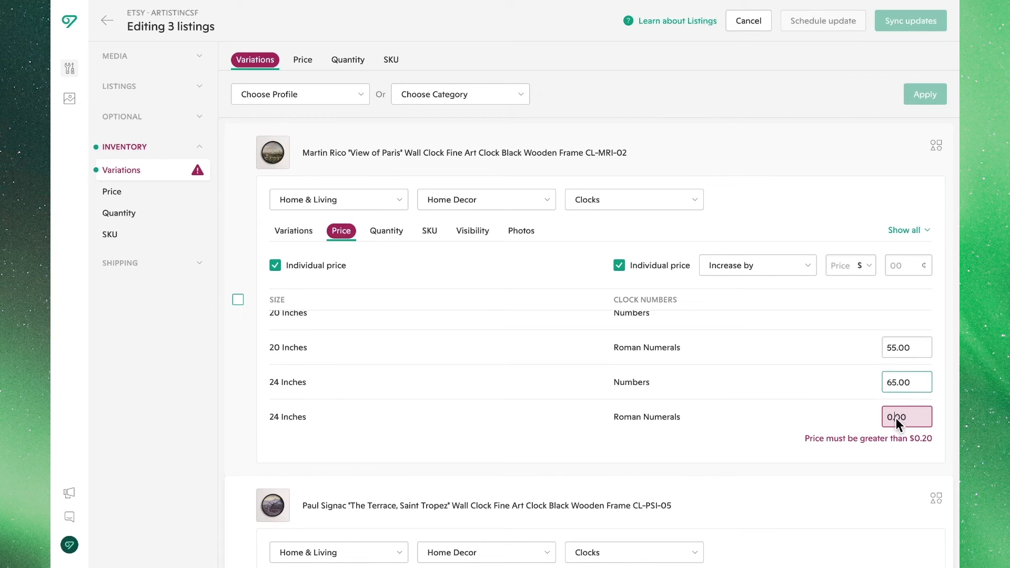
type("65")
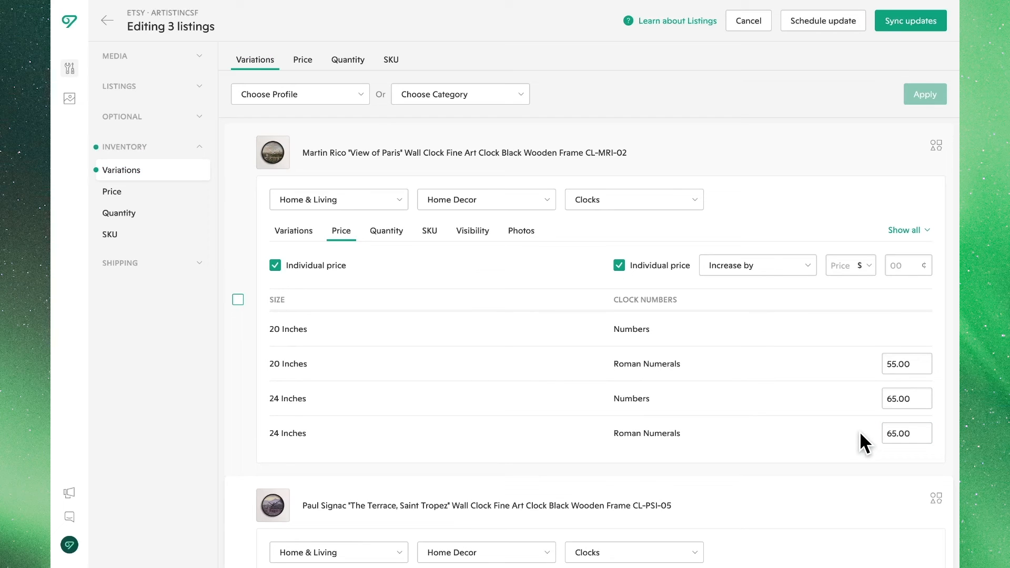
Enter a price increase of 5 for the "View of Paris" listing's individual prices.
left_click(834, 264)
type("5")
left_click(851, 318)
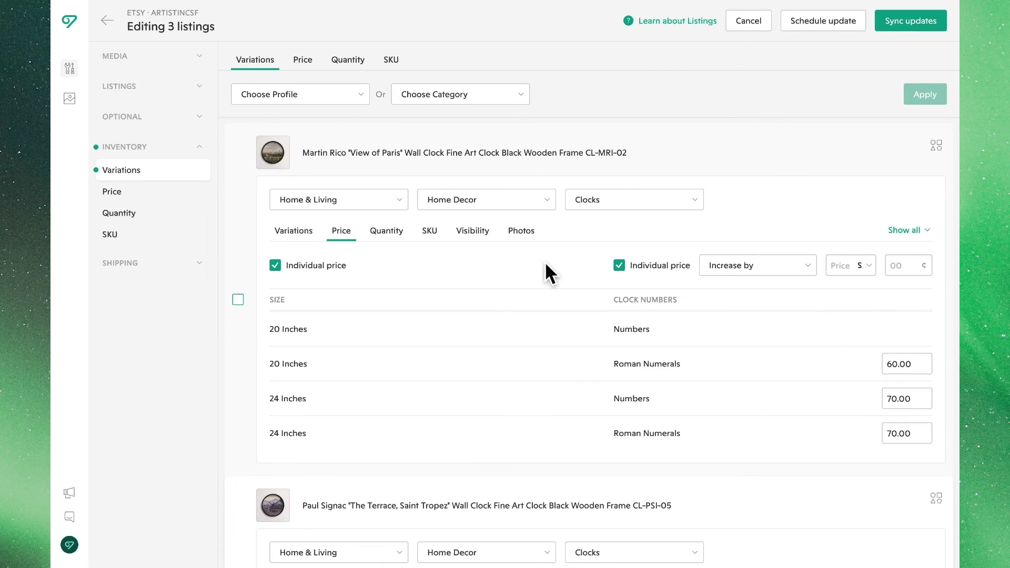
Link the "View of Paris" listing's first, third, second and fourth photos to the 12, 16, 20 and 24 Inches sizes respectively, and sync the updates.
left_click(511, 231)
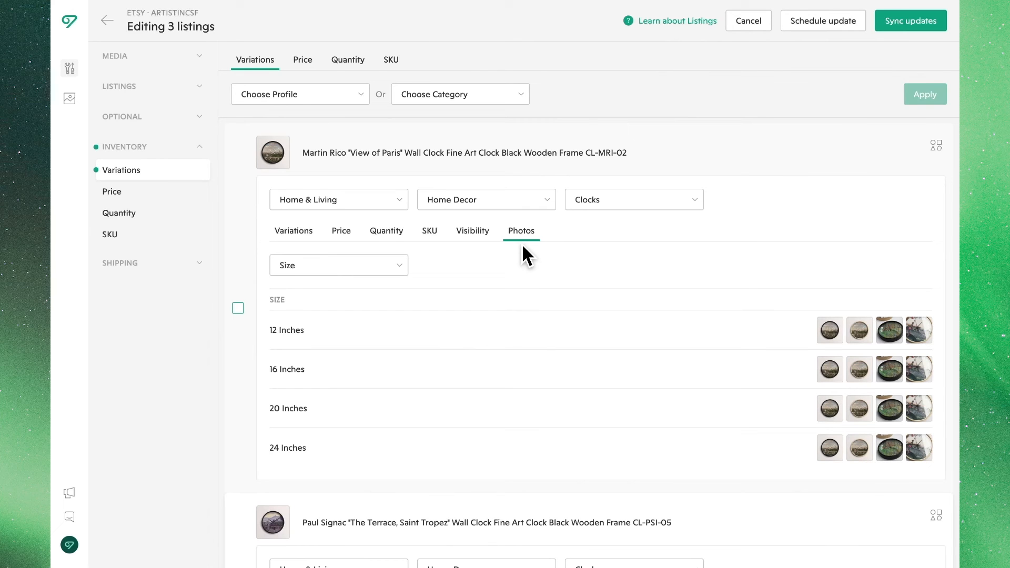
left_click(399, 265)
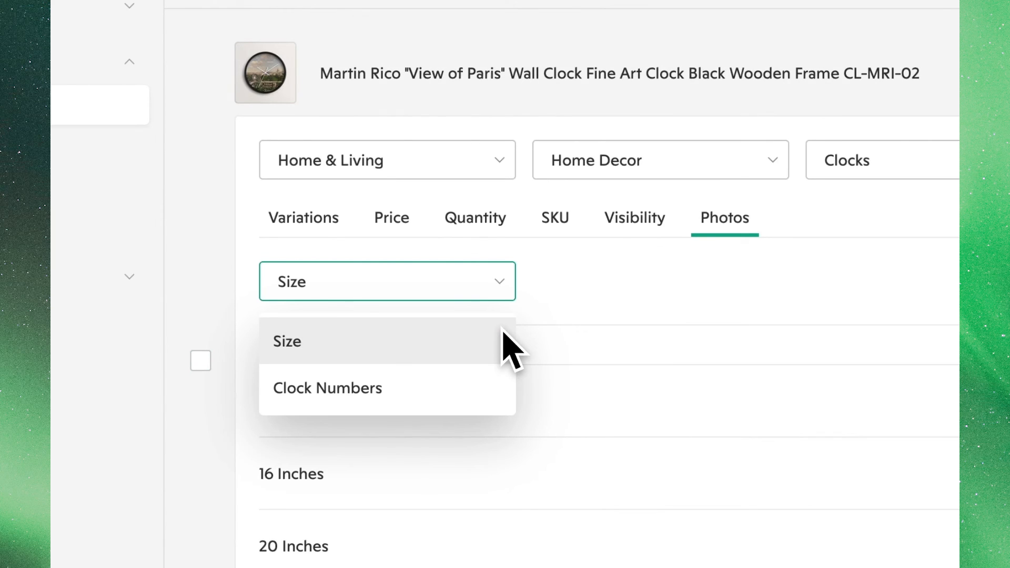
left_click(501, 337)
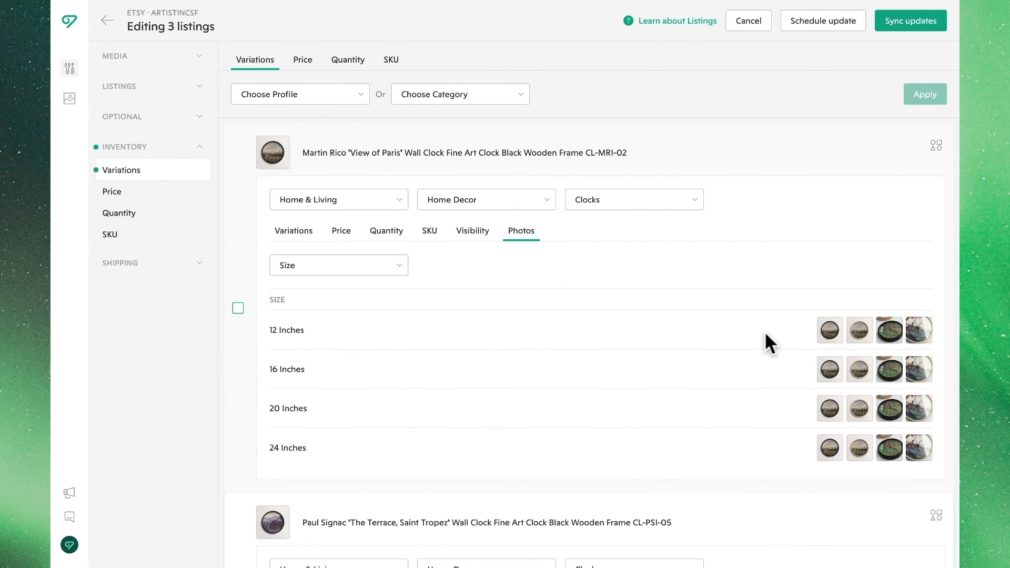
left_click(830, 333)
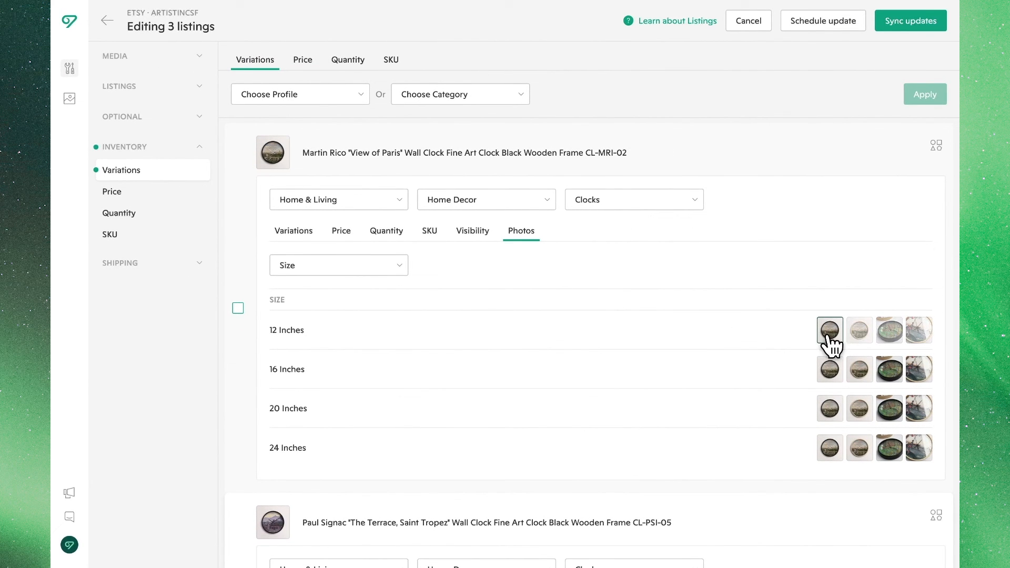
left_click(891, 375)
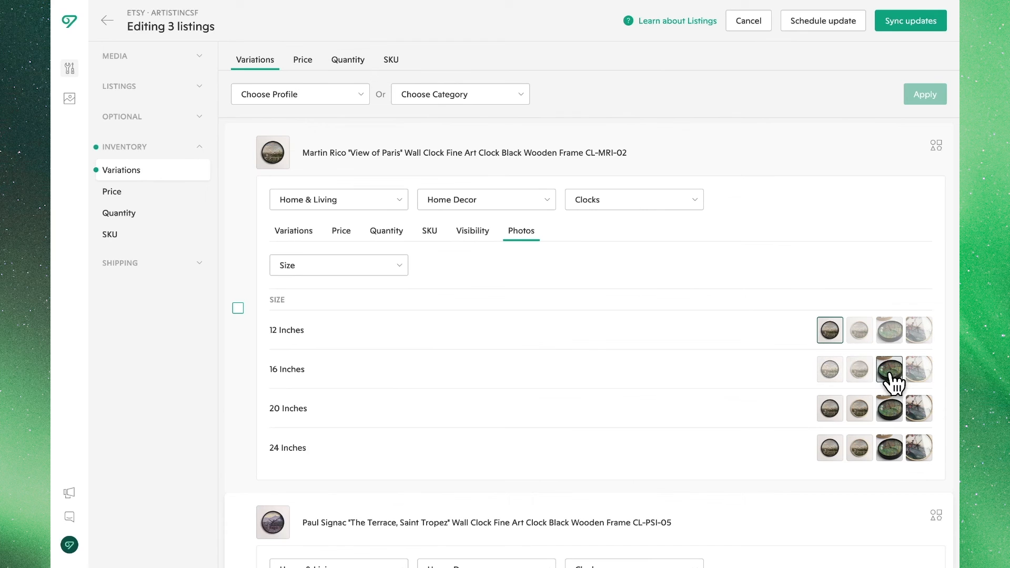
left_click(862, 416)
left_click(921, 449)
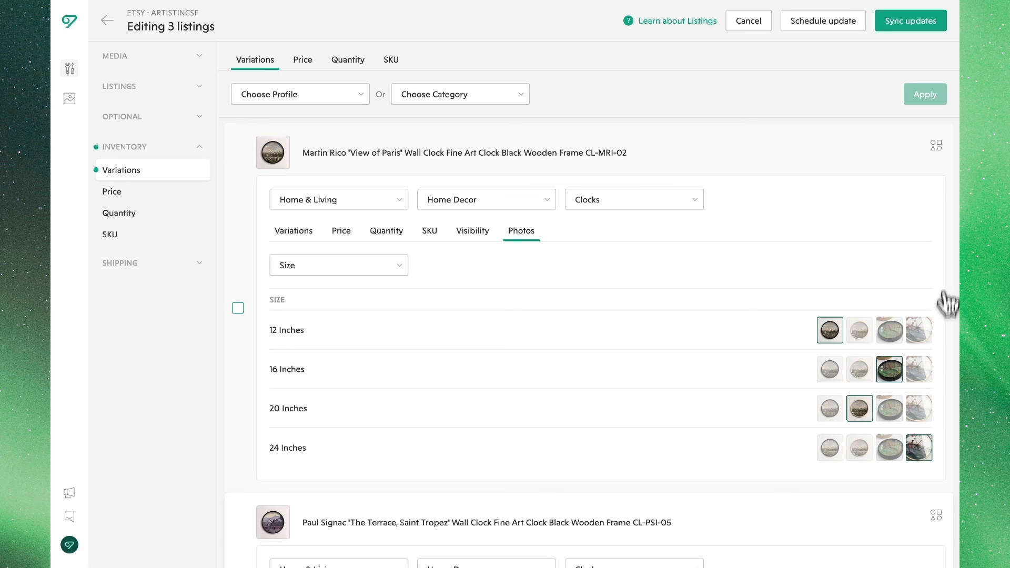
left_click(910, 21)
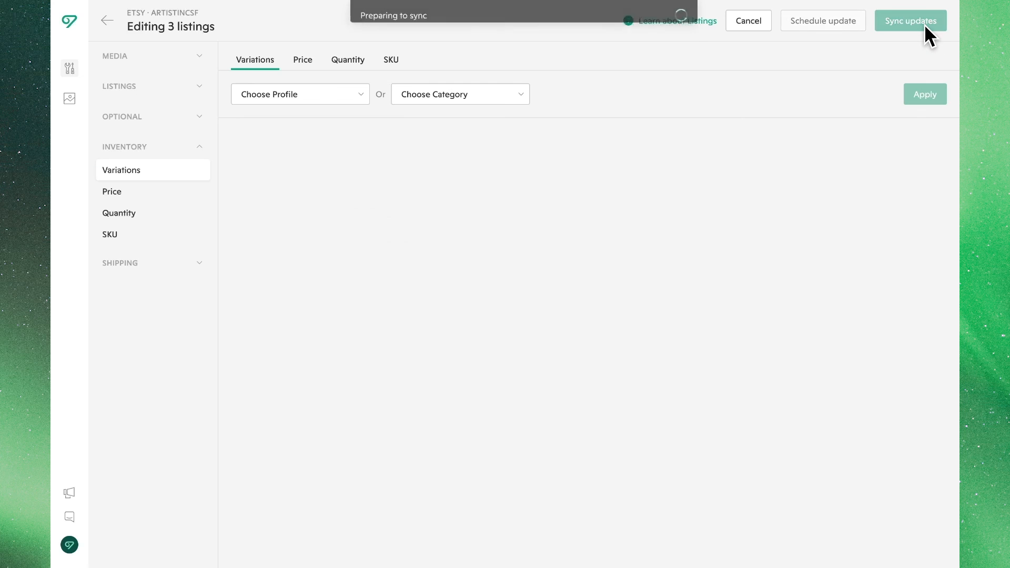